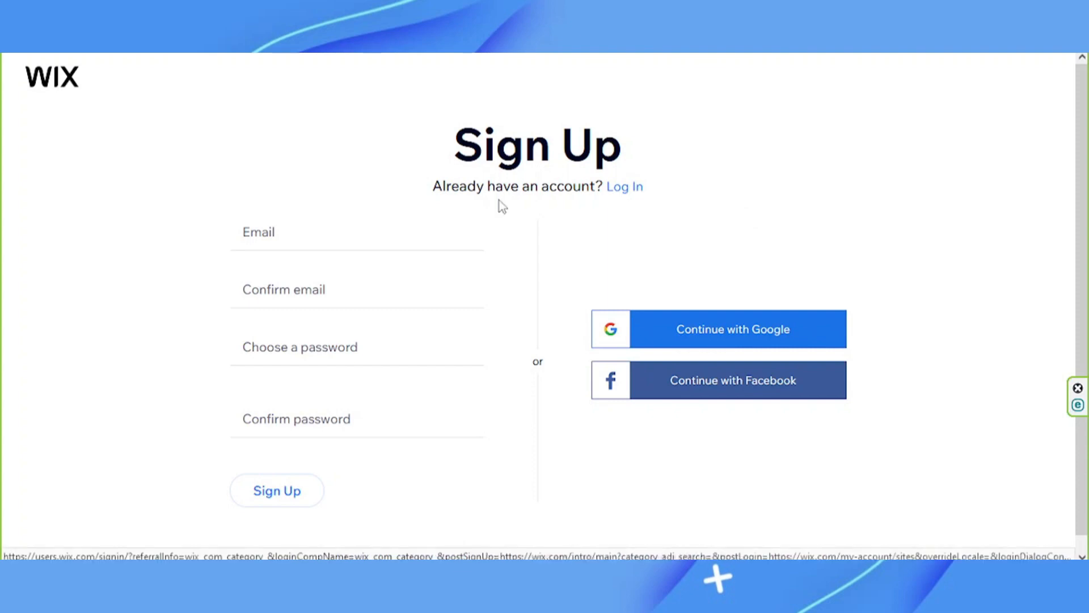
Step: Start filling in the email on the sign-up form, and set the type of website to Freelancer
{"action": "left_click", "coordinate": [285, 233]}
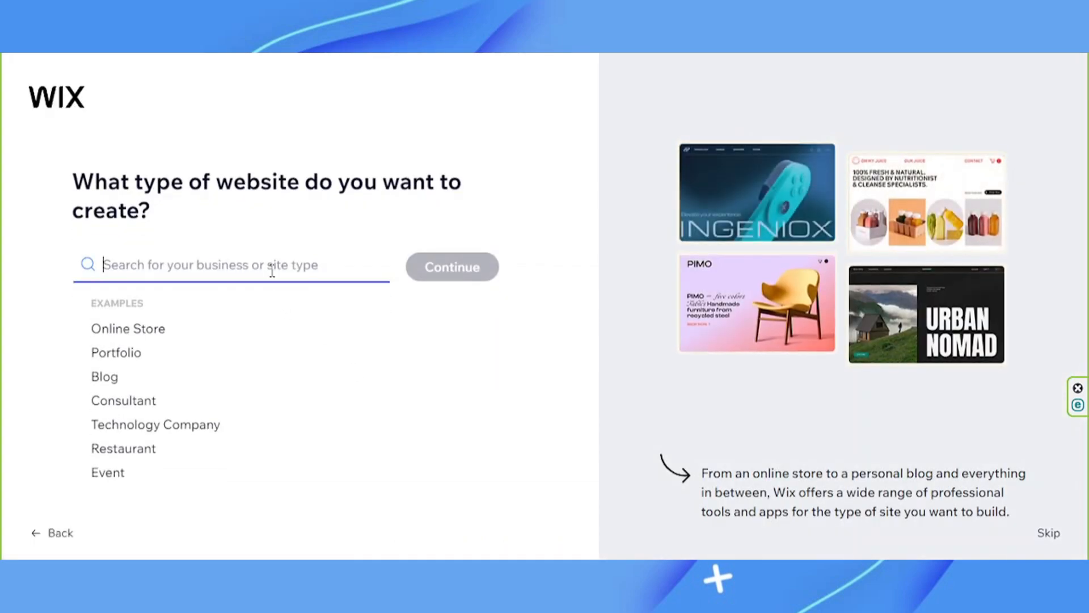
{"action": "type", "text": "freelanc"}
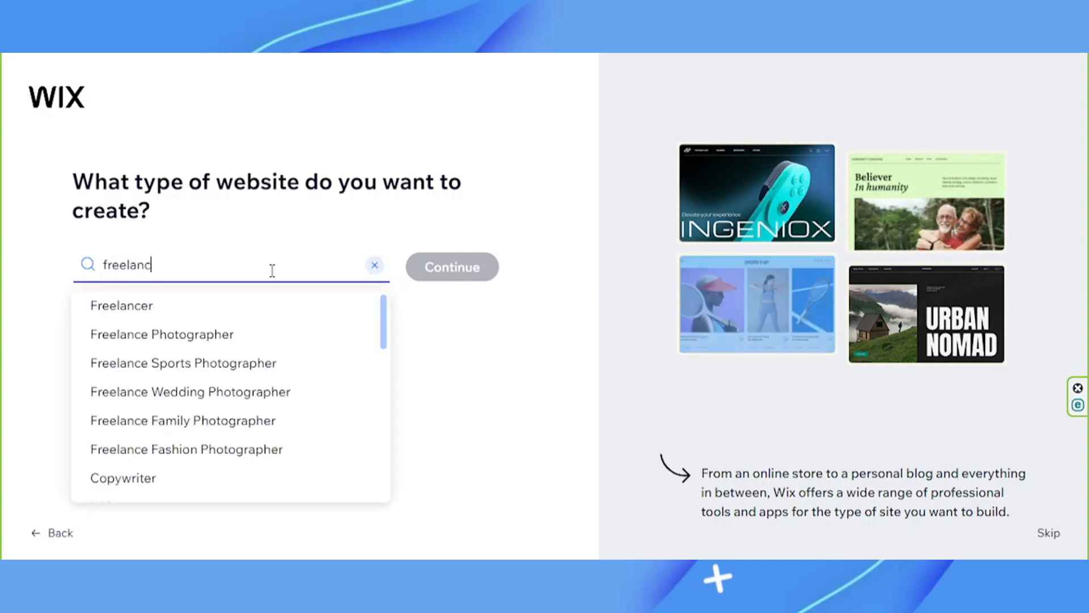
{"action": "left_click", "coordinate": [236, 302]}
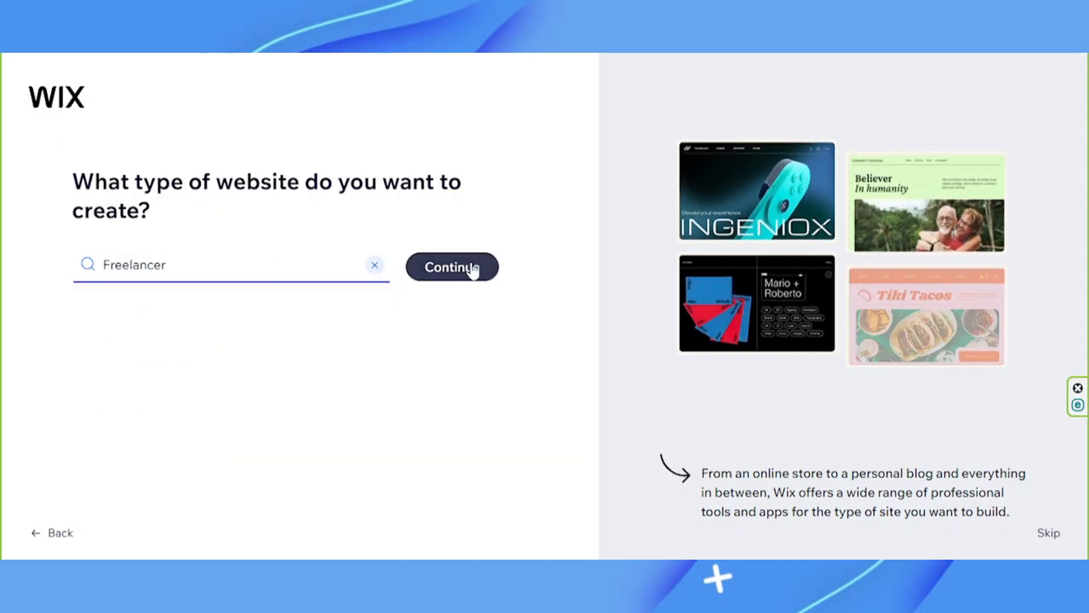
{"action": "left_click", "coordinate": [472, 269]}
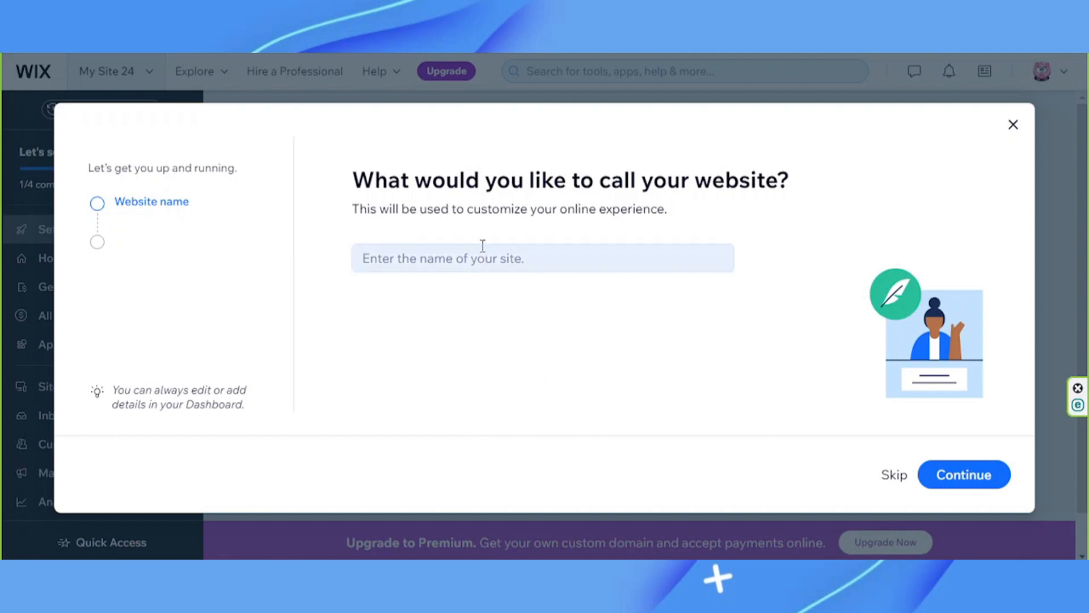
Step: Name the website with the owner's full name in possessive form followed by "Freelancing Services", and continue
{"action": "left_click", "coordinate": [554, 257]}
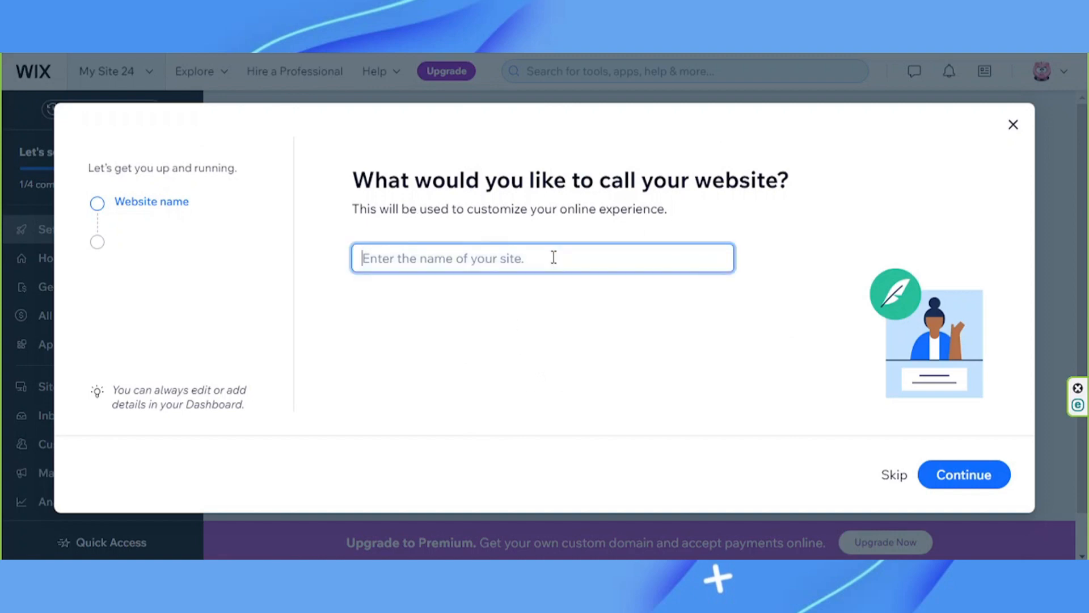
{"action": "type", "text": "My"}
{"action": "key", "text": "ctrl+a"}
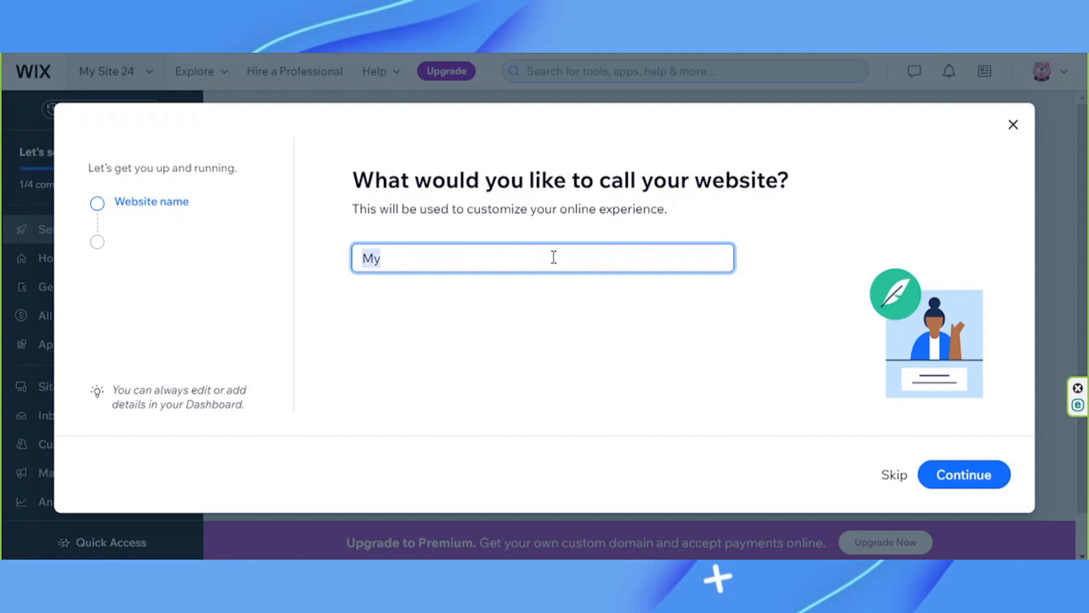
{"action": "type", "text": "John D"}
{"action": "key", "text": "ctrl+a"}
{"action": "type", "text": "Jane Doe's Ser"}
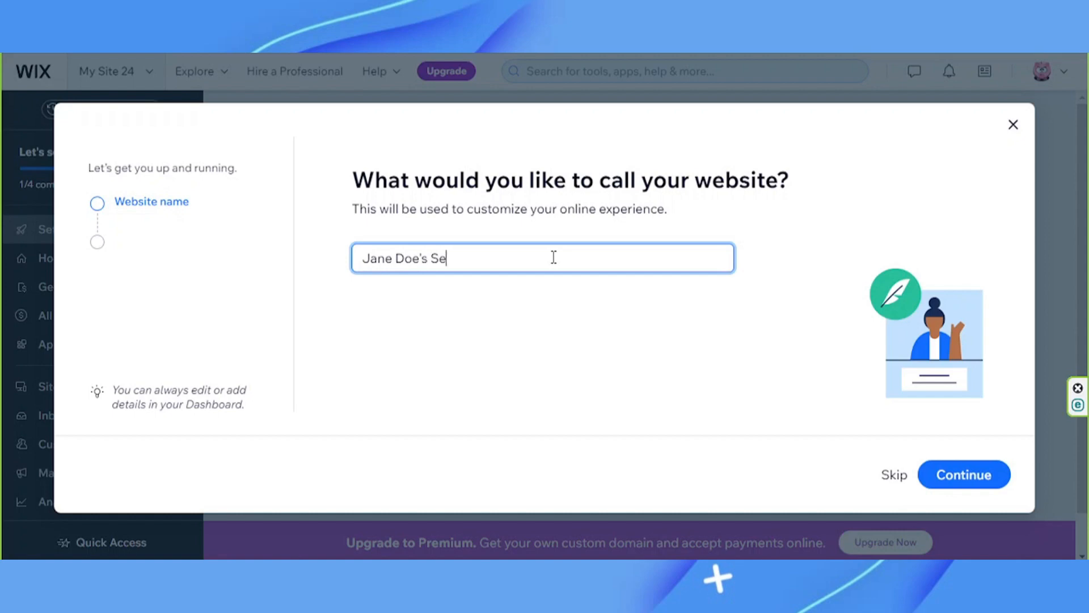
{"action": "key", "text": "BackSpace"}
{"action": "key", "text": "BackSpace"}
{"action": "key", "text": "BackSpace"}
{"action": "type", "text": "Freelancing Services"}
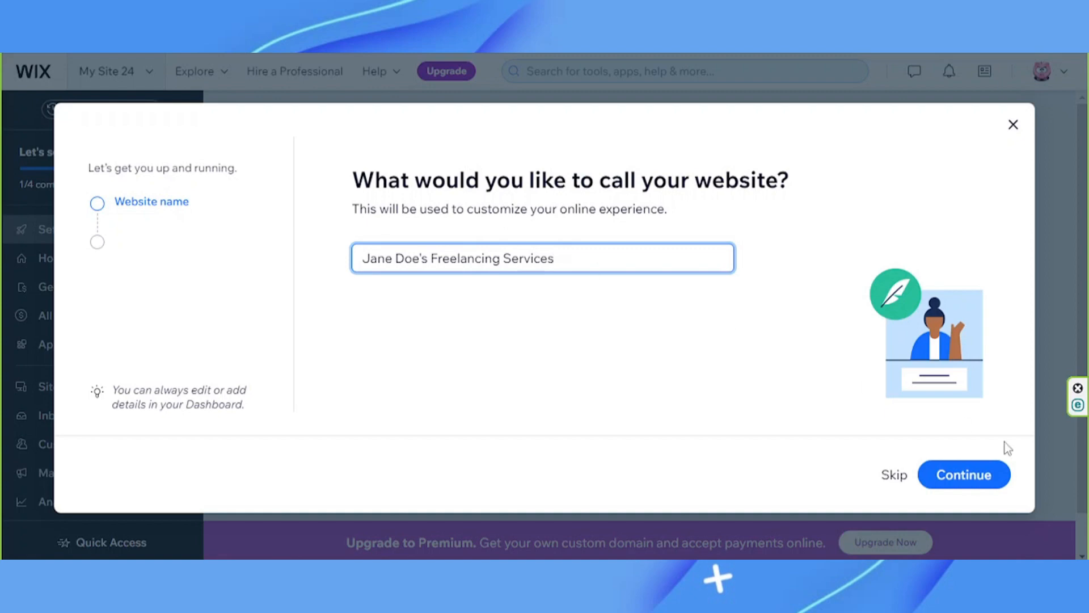
{"action": "left_click", "coordinate": [980, 474]}
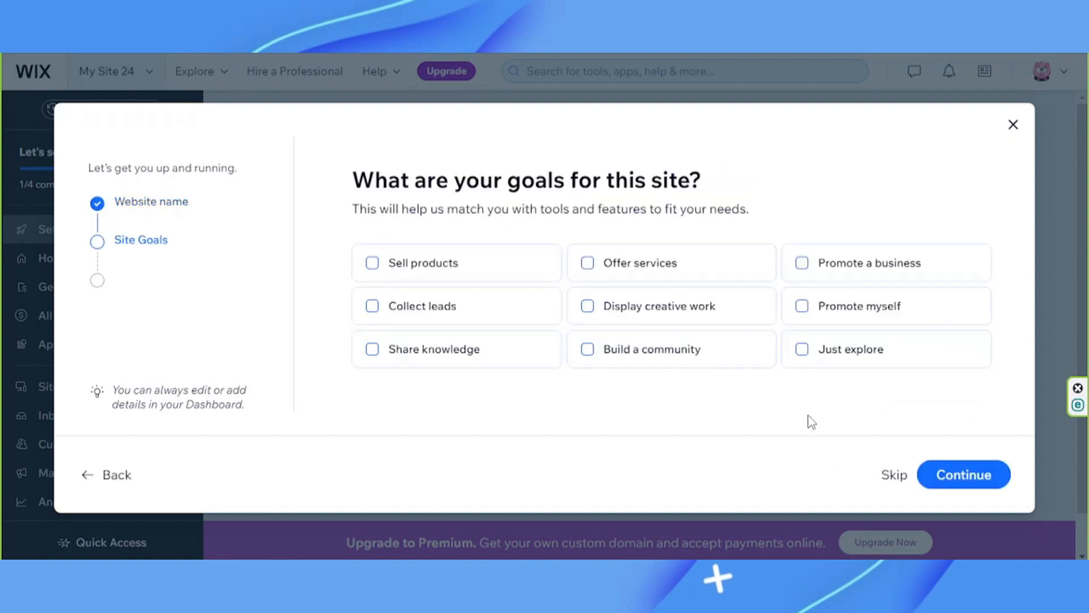
Step: Set the site goals to Offer services, Display creative work, Promote myself and Share knowledge, and continue
{"action": "left_click_drag", "start_coordinate": [410, 180], "coordinate": [764, 180]}
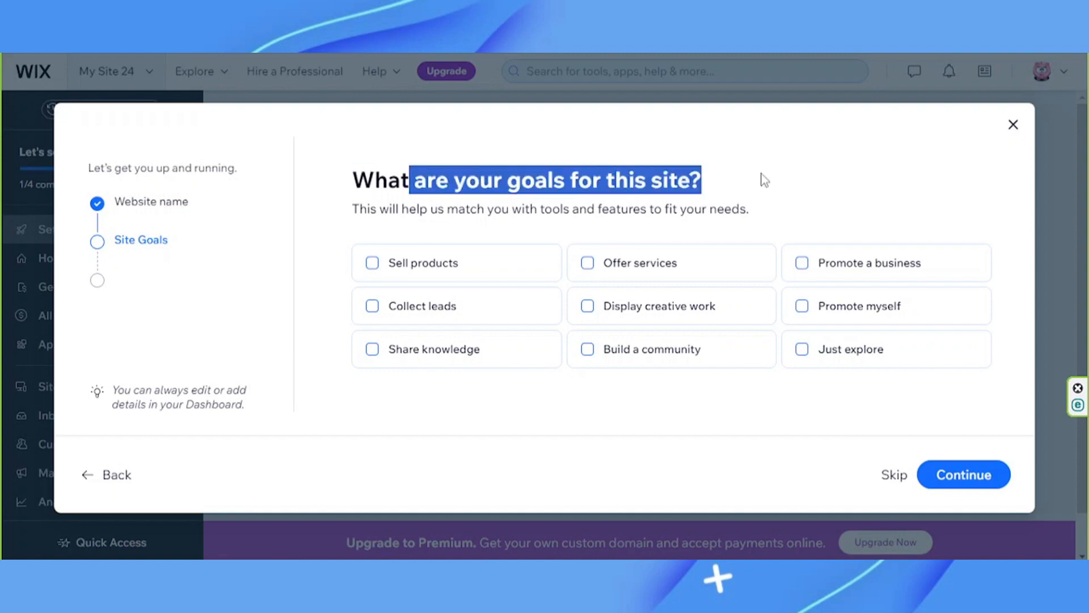
{"action": "left_click", "coordinate": [553, 209]}
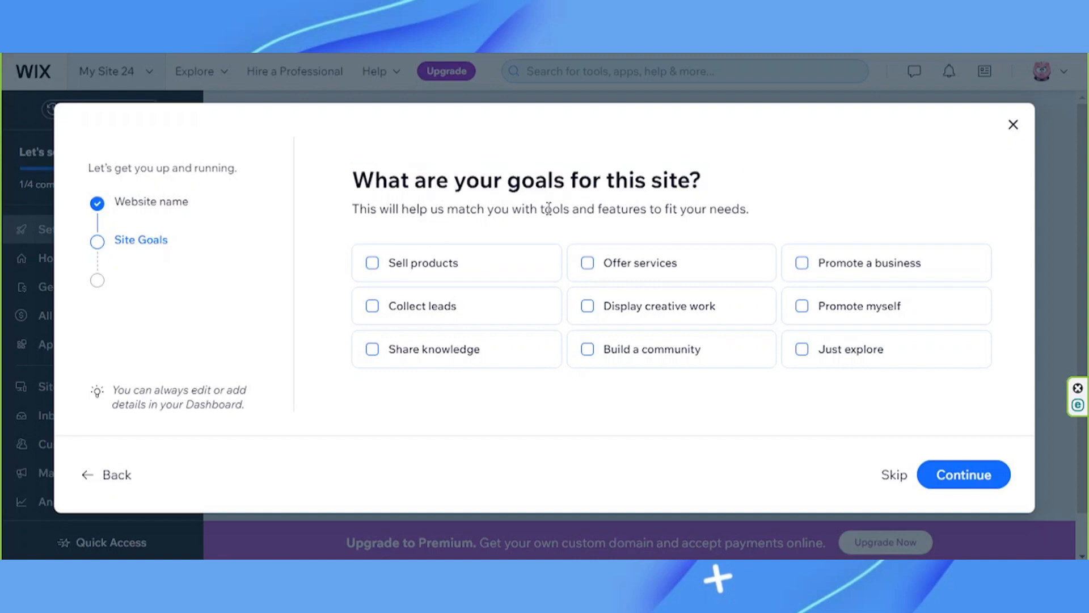
{"action": "left_click", "coordinate": [612, 266]}
{"action": "left_click", "coordinate": [645, 304]}
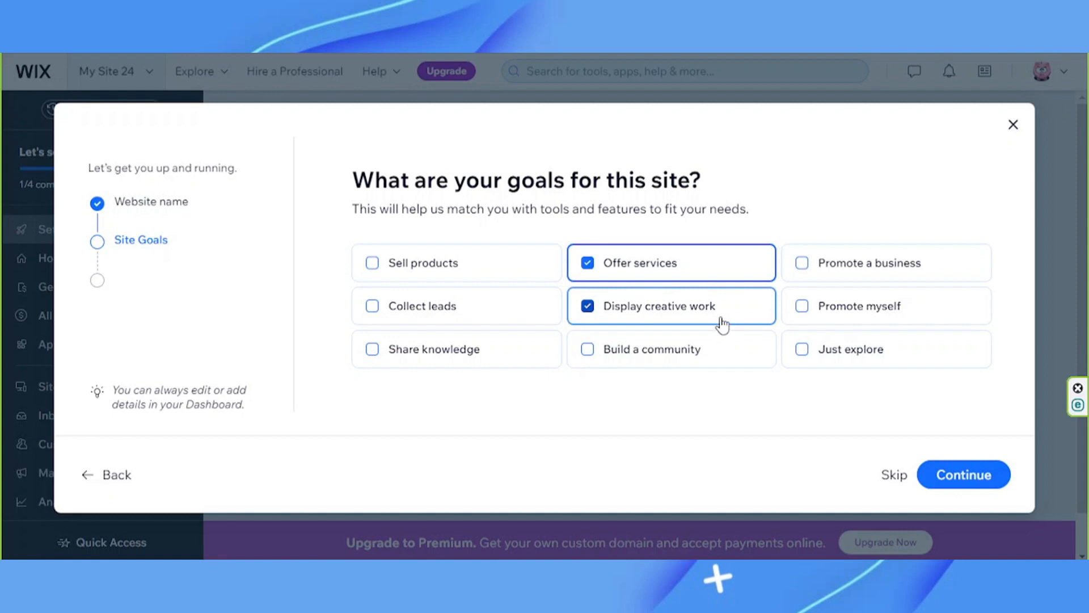
{"action": "left_click", "coordinate": [838, 312]}
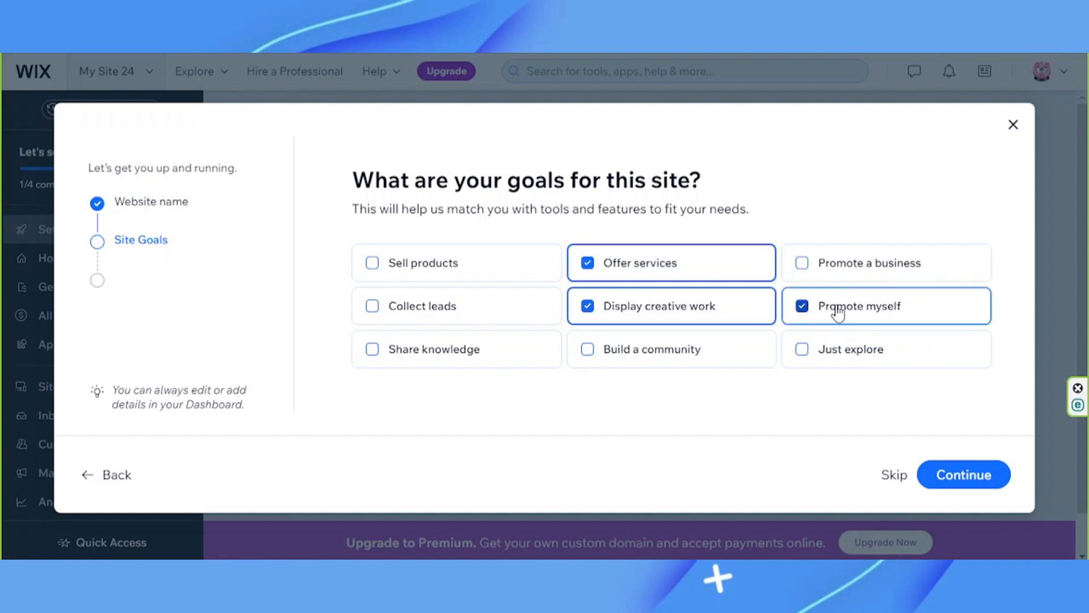
{"action": "left_click", "coordinate": [458, 358]}
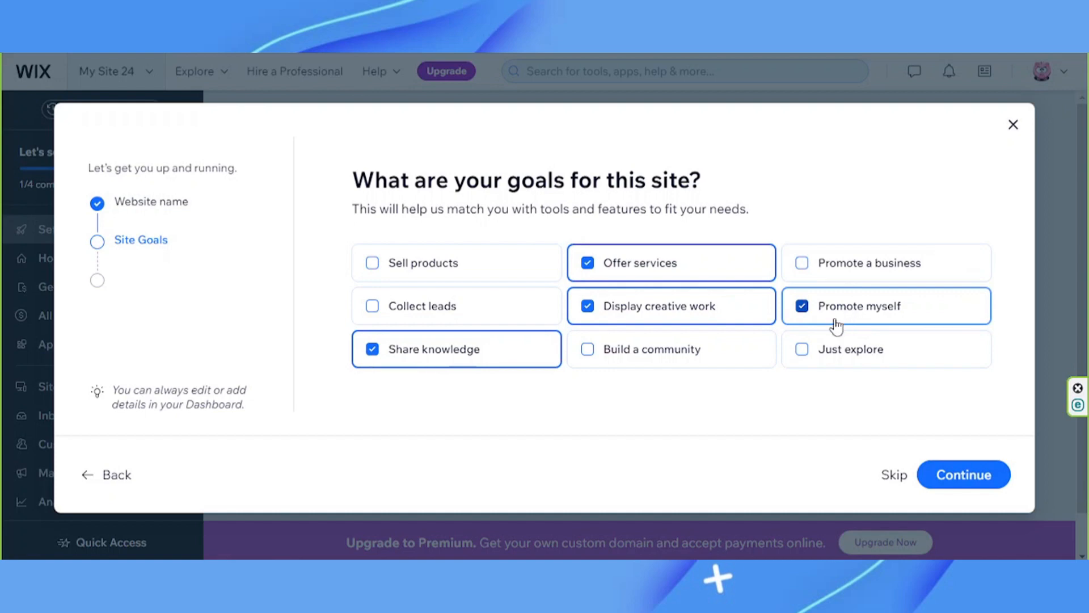
{"action": "left_click", "coordinate": [956, 475]}
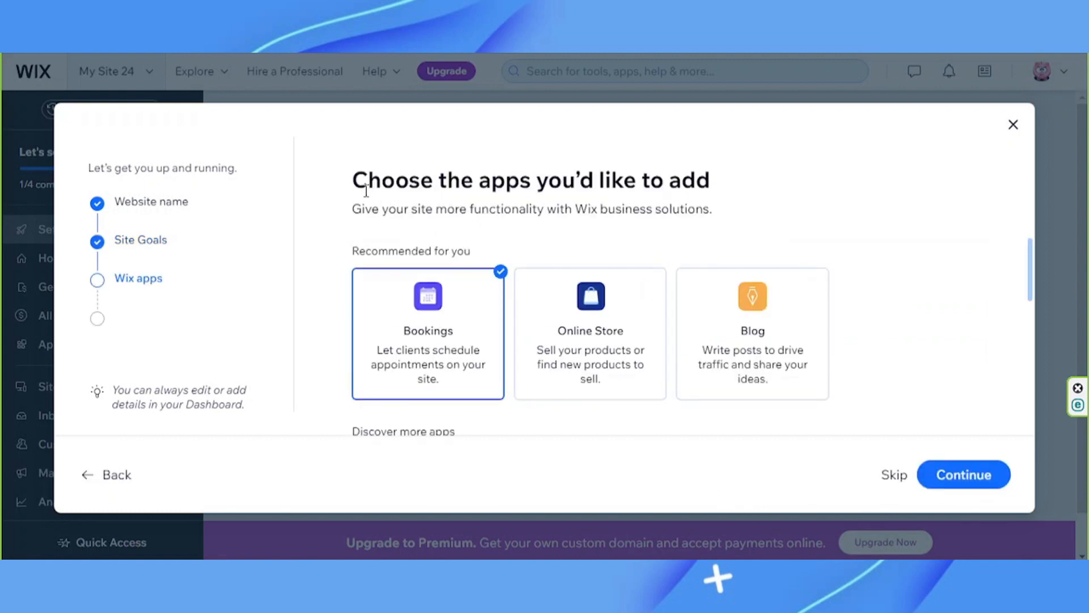
Step: Review the recommended and additional apps, and continue with only Bookings selected
{"action": "left_click_drag", "start_coordinate": [356, 181], "coordinate": [786, 191]}
{"action": "left_click", "coordinate": [686, 188]}
{"action": "scroll", "coordinate": [472, 387], "scroll_direction": "down", "scroll_amount": 2}
{"action": "scroll", "coordinate": [457, 343], "scroll_direction": "up", "scroll_amount": 2}
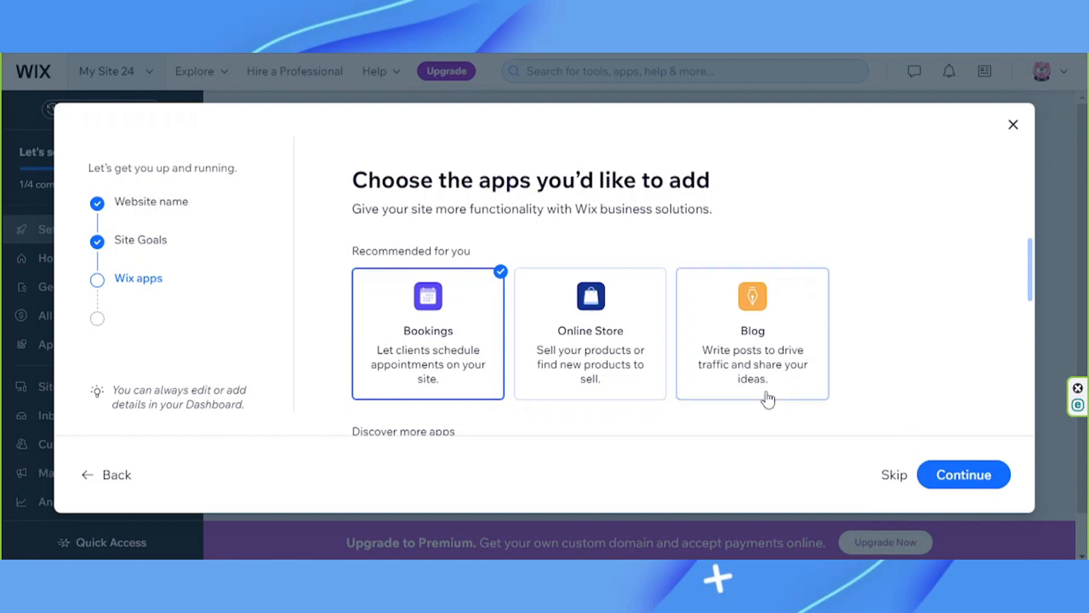
{"action": "scroll", "coordinate": [768, 396], "scroll_direction": "down", "scroll_amount": 3}
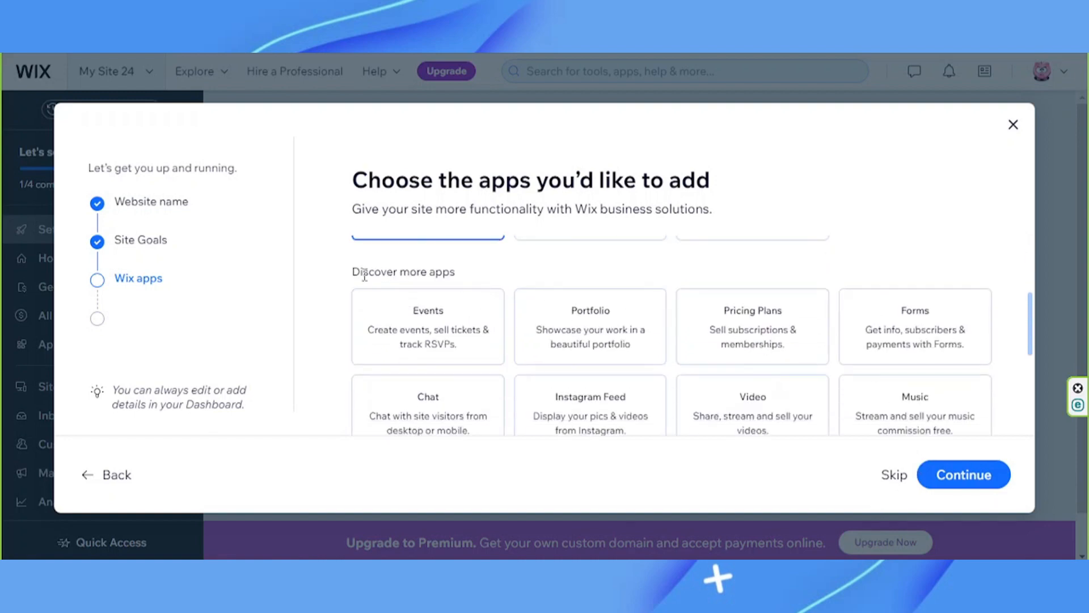
{"action": "scroll", "coordinate": [902, 318], "scroll_direction": "down", "scroll_amount": 2}
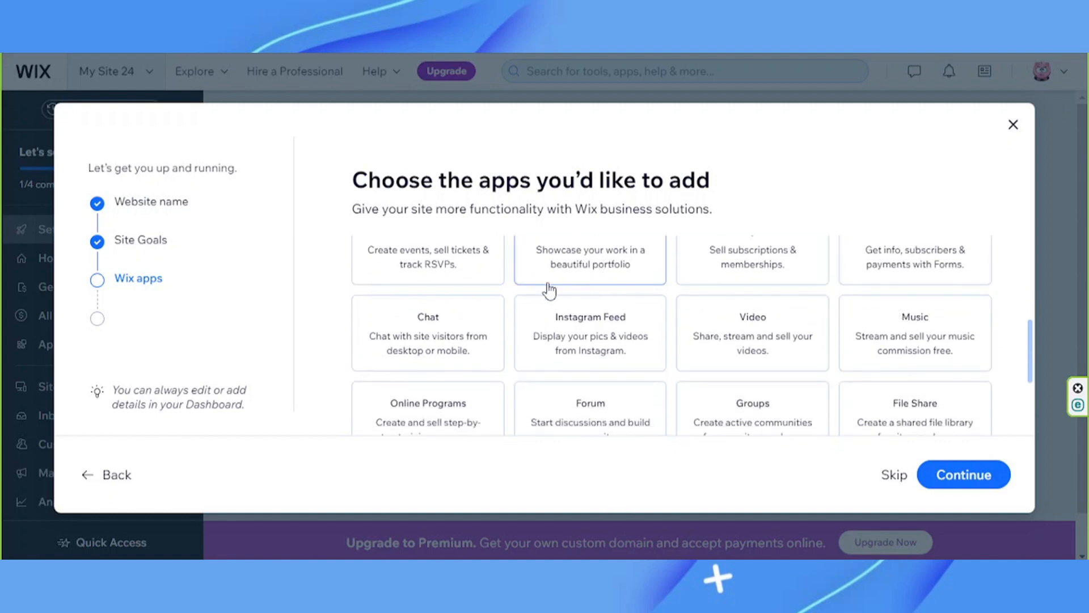
{"action": "scroll", "coordinate": [904, 406], "scroll_direction": "down", "scroll_amount": 2}
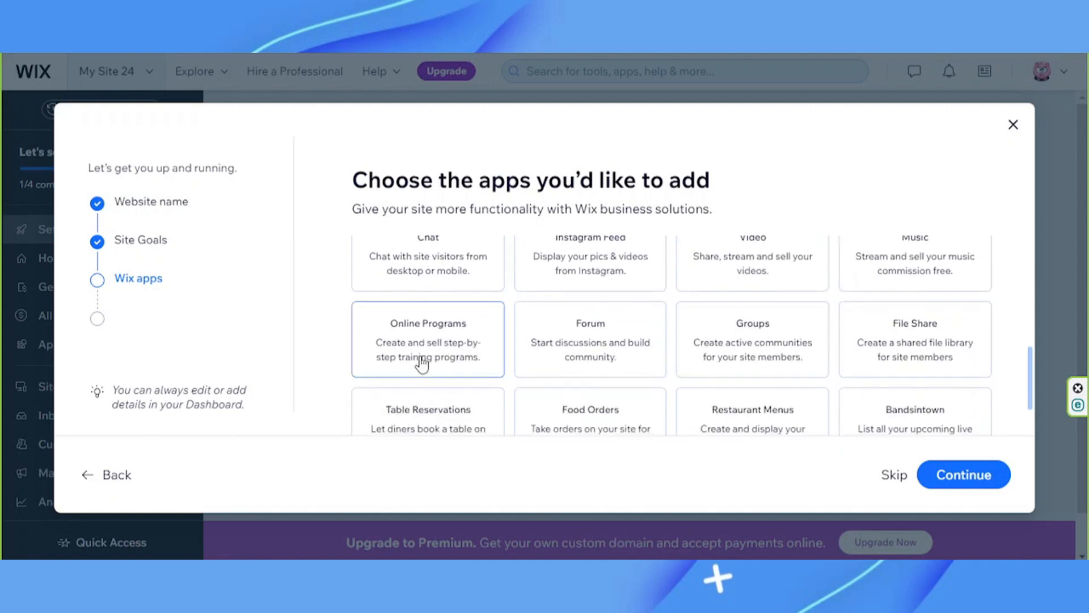
{"action": "scroll", "coordinate": [861, 326], "scroll_direction": "up", "scroll_amount": 8}
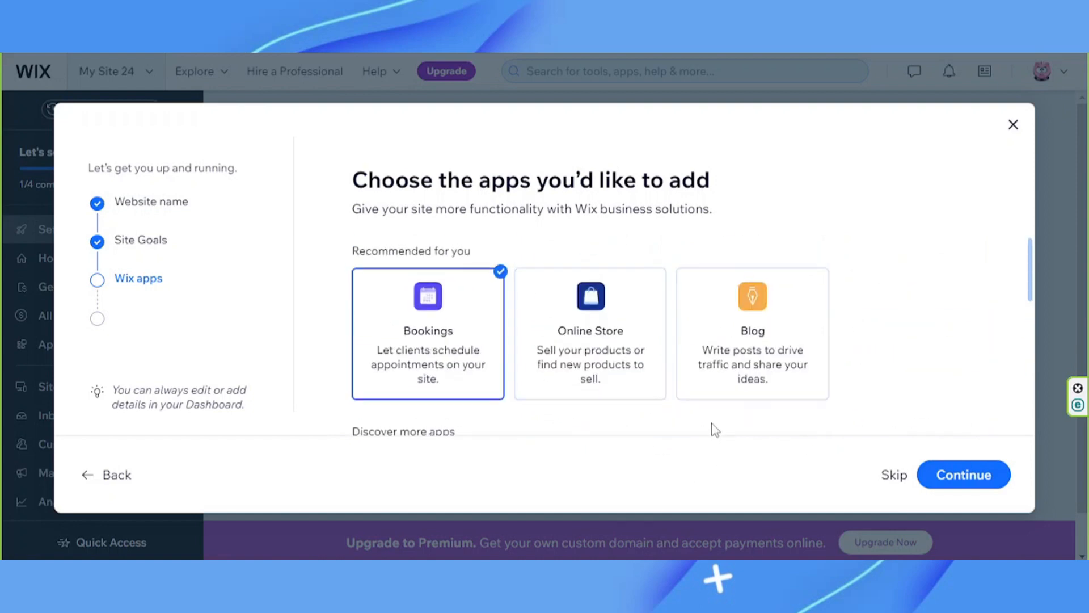
{"action": "left_click", "coordinate": [977, 484]}
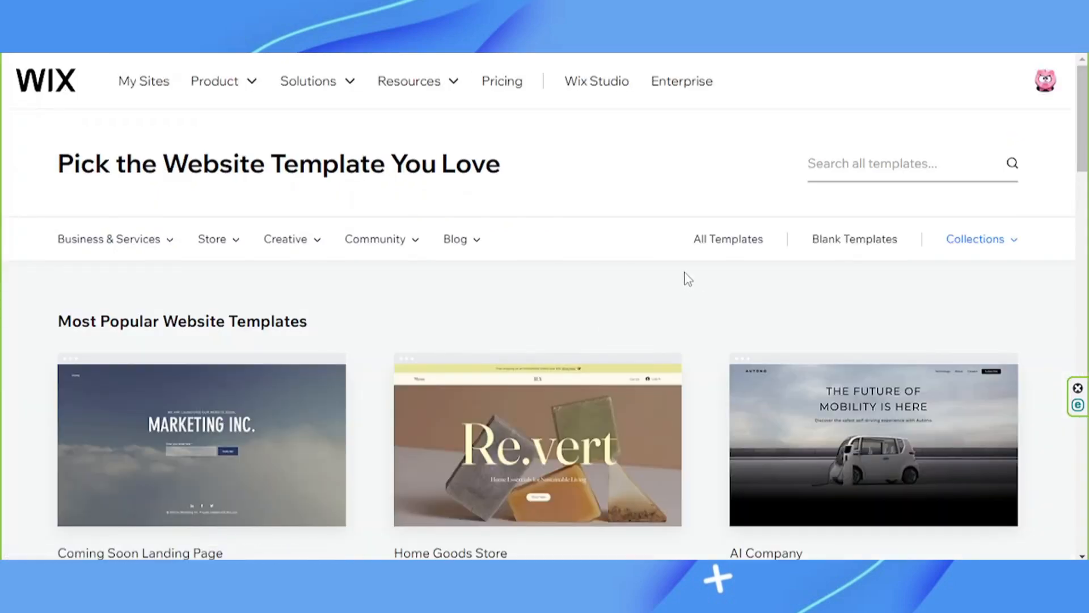
Step: Search the website templates for "freelancer"
{"action": "scroll", "coordinate": [686, 278], "scroll_direction": "down", "scroll_amount": 2}
{"action": "scroll", "coordinate": [686, 275], "scroll_direction": "down", "scroll_amount": 3}
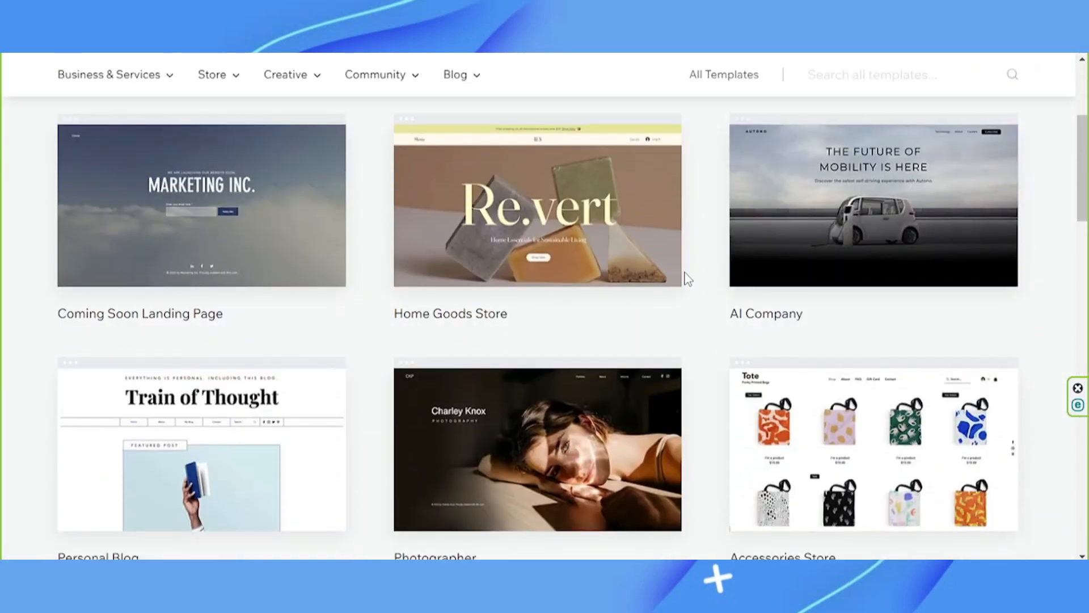
{"action": "scroll", "coordinate": [692, 271], "scroll_direction": "up", "scroll_amount": 5}
{"action": "left_click", "coordinate": [870, 171]}
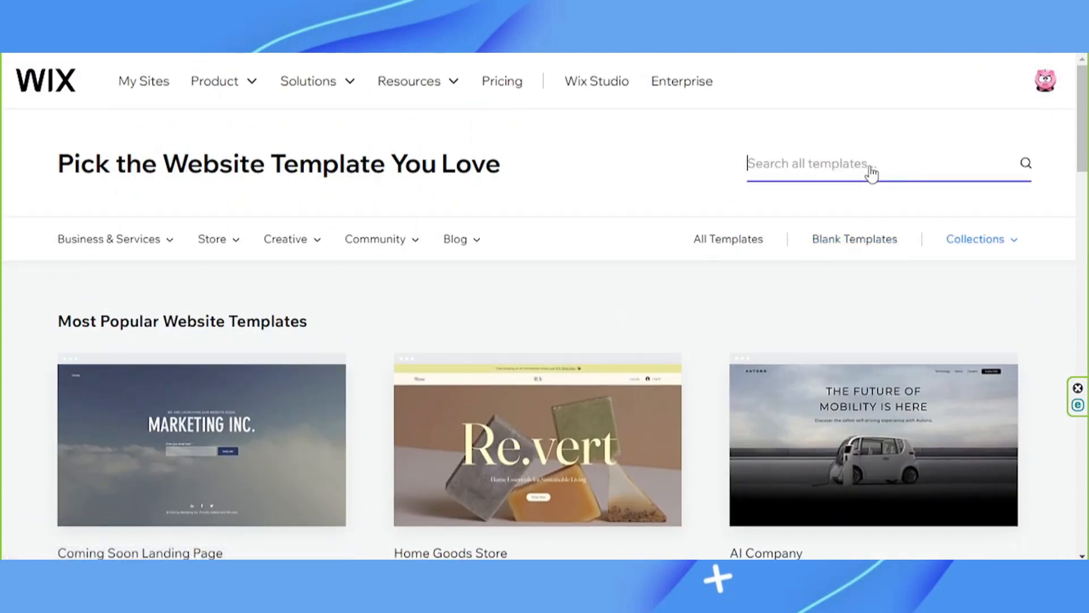
{"action": "type", "text": "free"}
{"action": "type", "text": "lancer"}
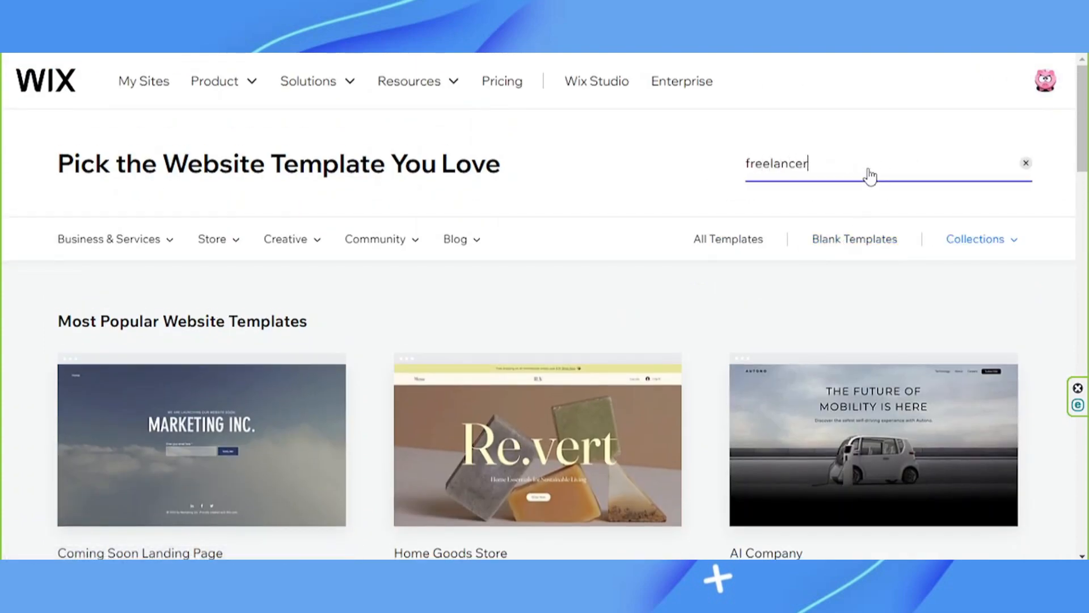
{"action": "key", "text": "Return"}
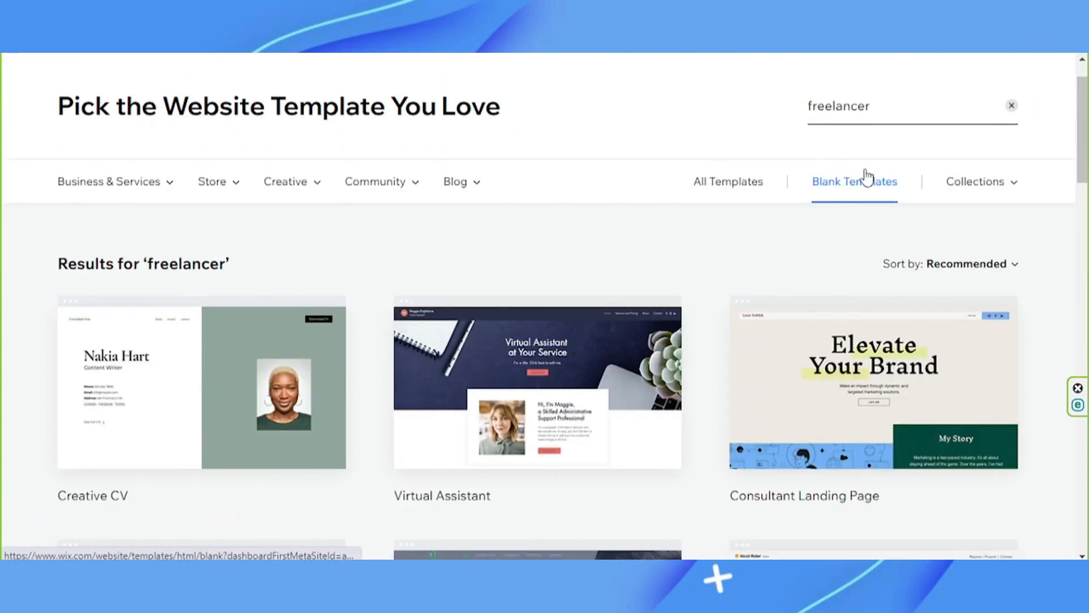
Step: Open the Creative CV template with the pink-haired portrait for editing, and dismiss the offer to write site content with AI
{"action": "scroll", "coordinate": [454, 269], "scroll_direction": "down", "scroll_amount": 4}
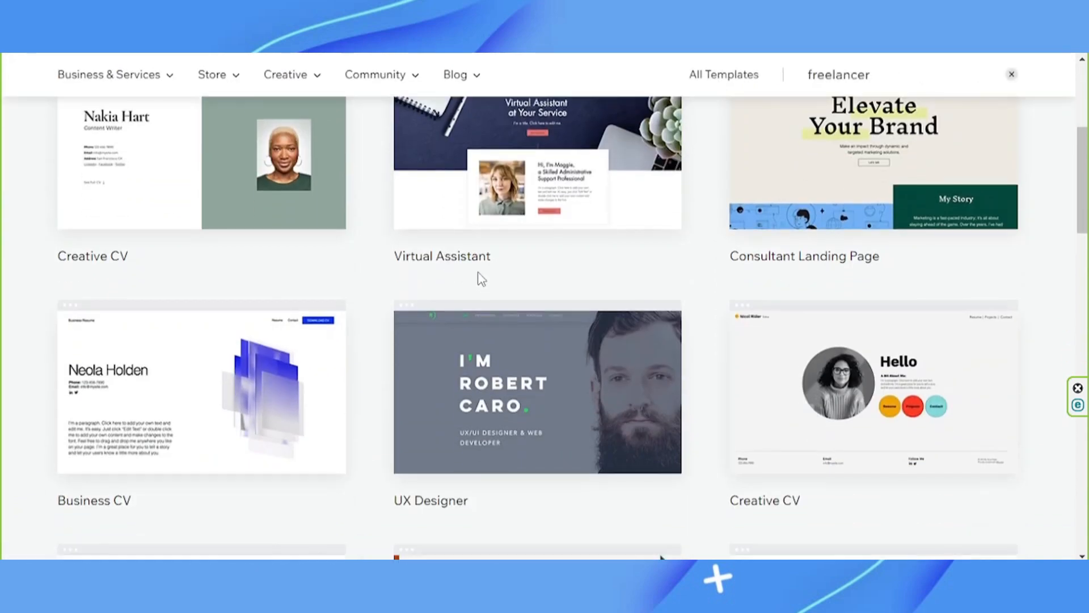
{"action": "scroll", "coordinate": [479, 276], "scroll_direction": "down", "scroll_amount": 4}
{"action": "scroll", "coordinate": [479, 277], "scroll_direction": "down", "scroll_amount": 3}
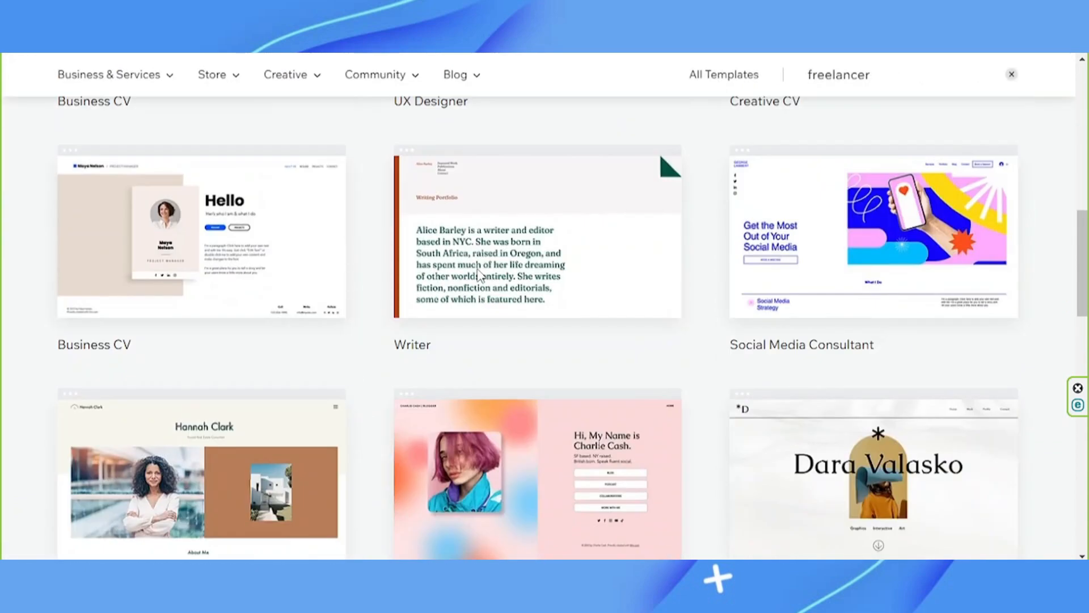
{"action": "scroll", "coordinate": [479, 276], "scroll_direction": "down", "scroll_amount": 3}
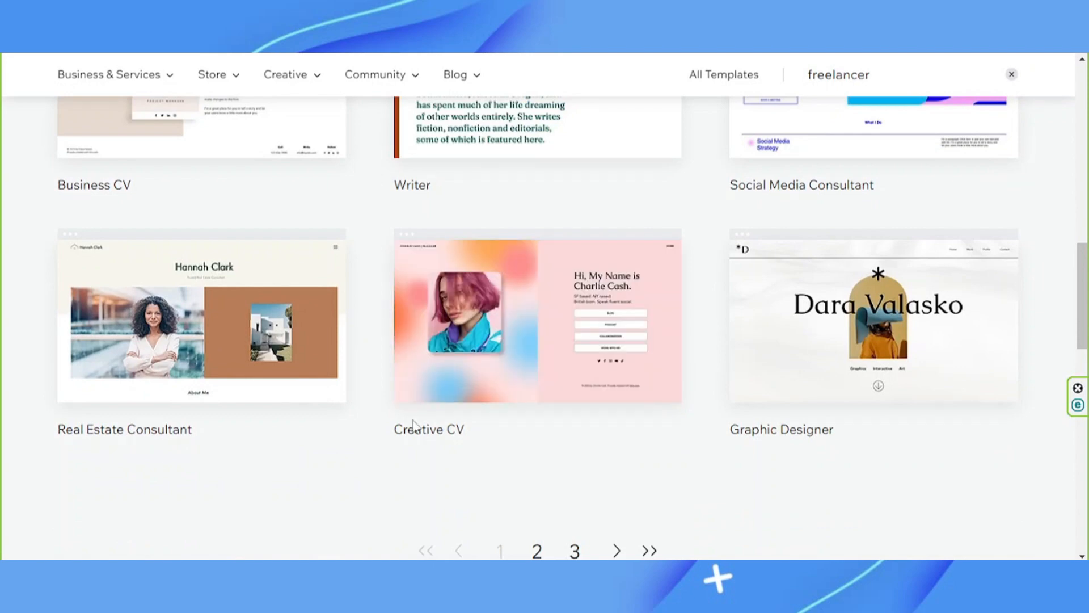
{"action": "mouse_move", "coordinate": [534, 340]}
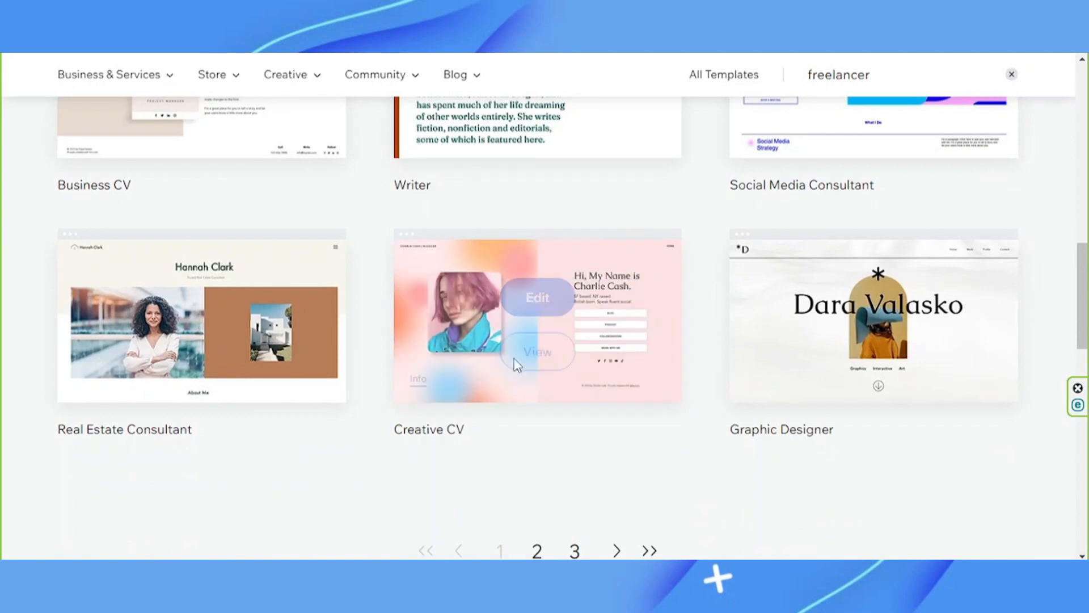
{"action": "left_click", "coordinate": [557, 296]}
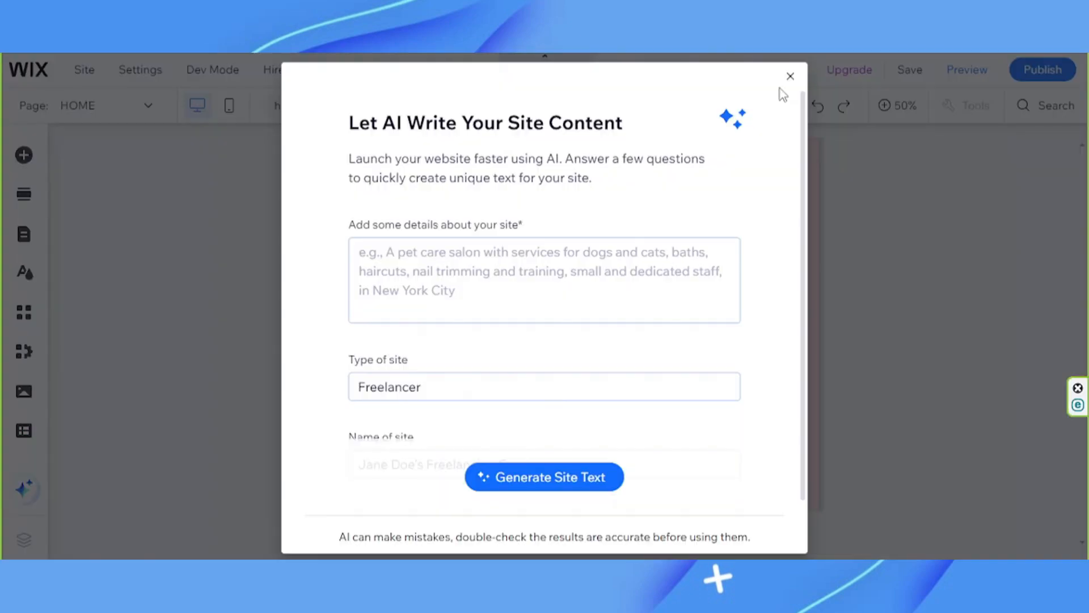
{"action": "left_click", "coordinate": [790, 76]}
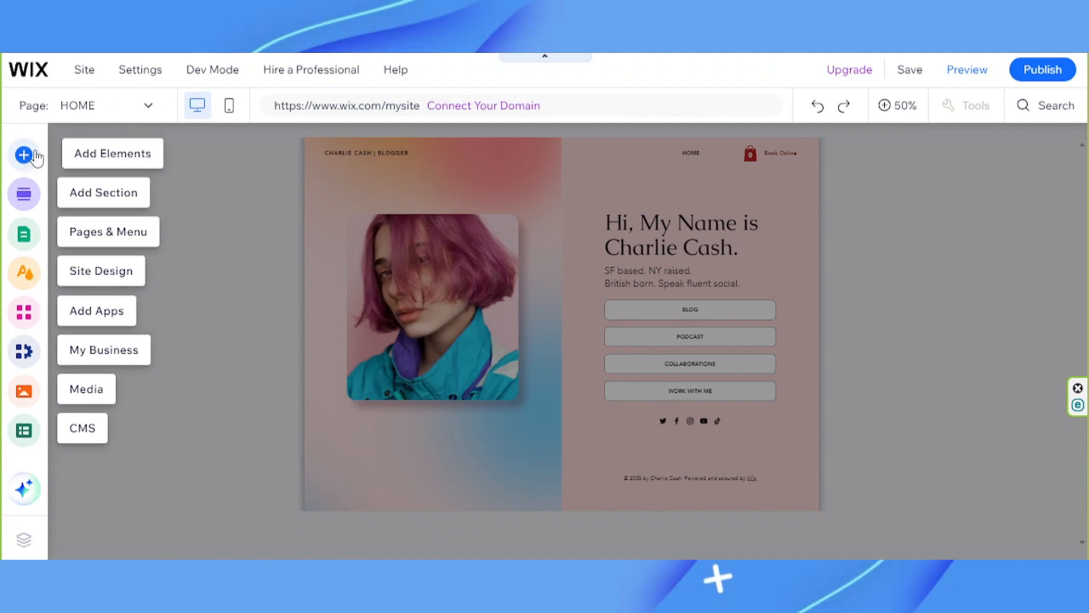
Step: Look through the categories of elements and ready-made sections that can be added to the page
{"action": "left_click", "coordinate": [35, 153]}
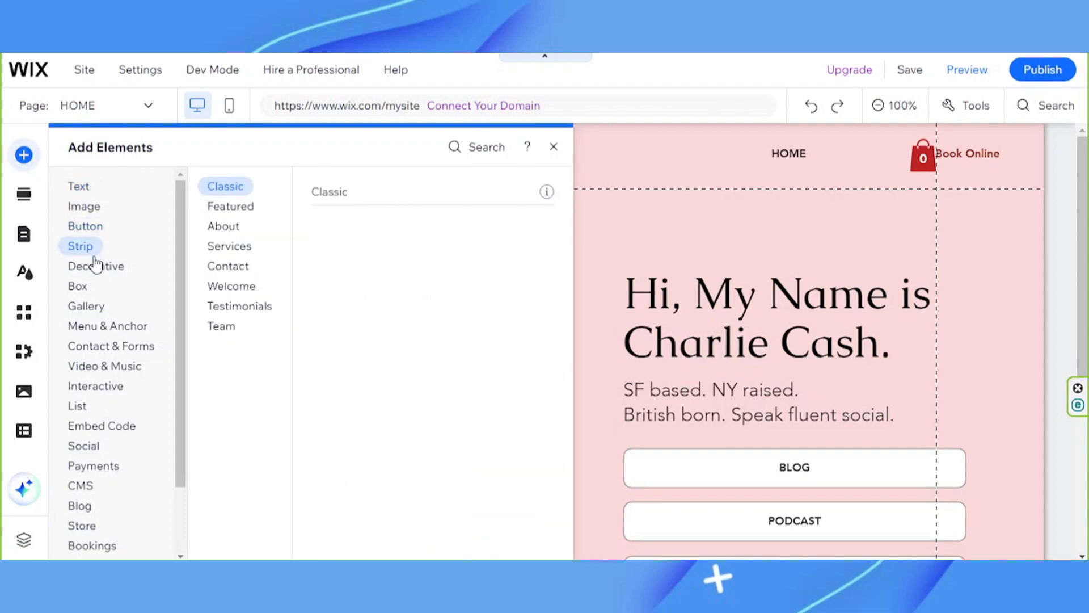
{"action": "left_click", "coordinate": [26, 202]}
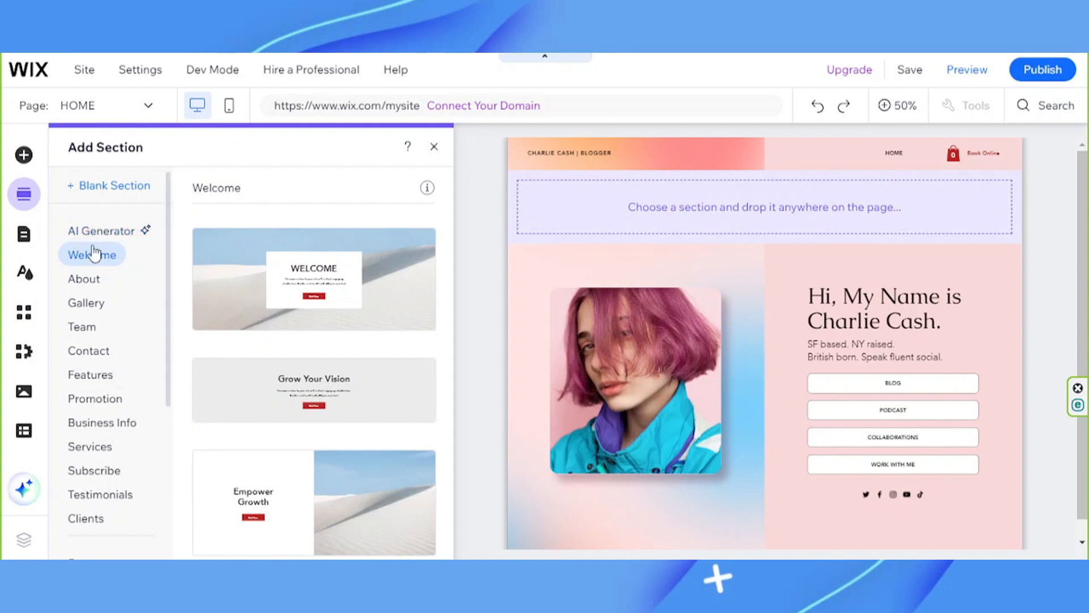
{"action": "scroll", "coordinate": [85, 397], "scroll_direction": "down", "scroll_amount": 3}
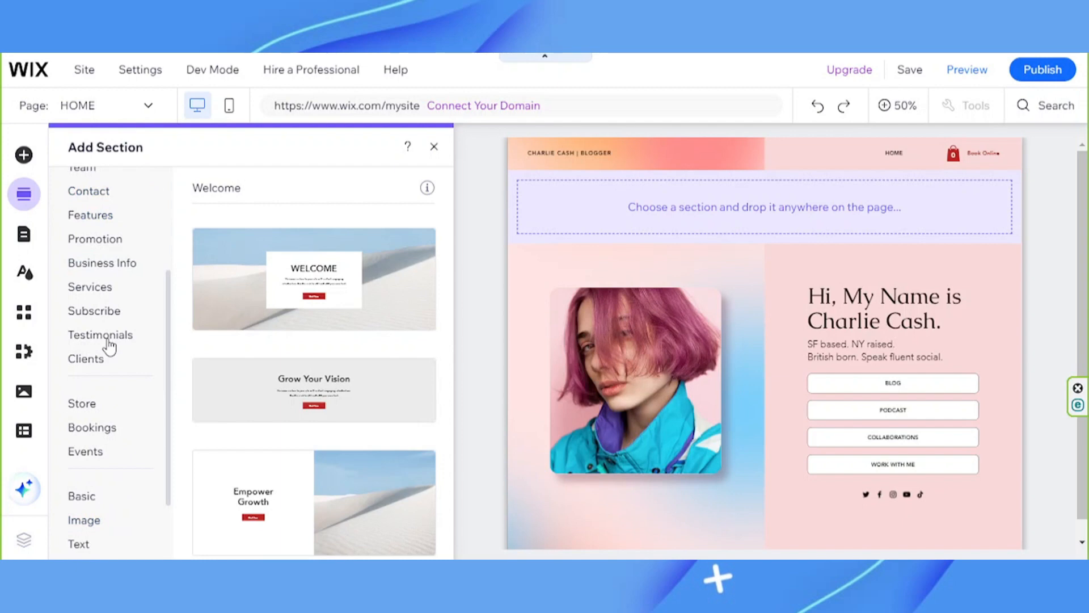
Step: Review the site's pages and menu, and open the site design options
{"action": "left_click", "coordinate": [25, 236]}
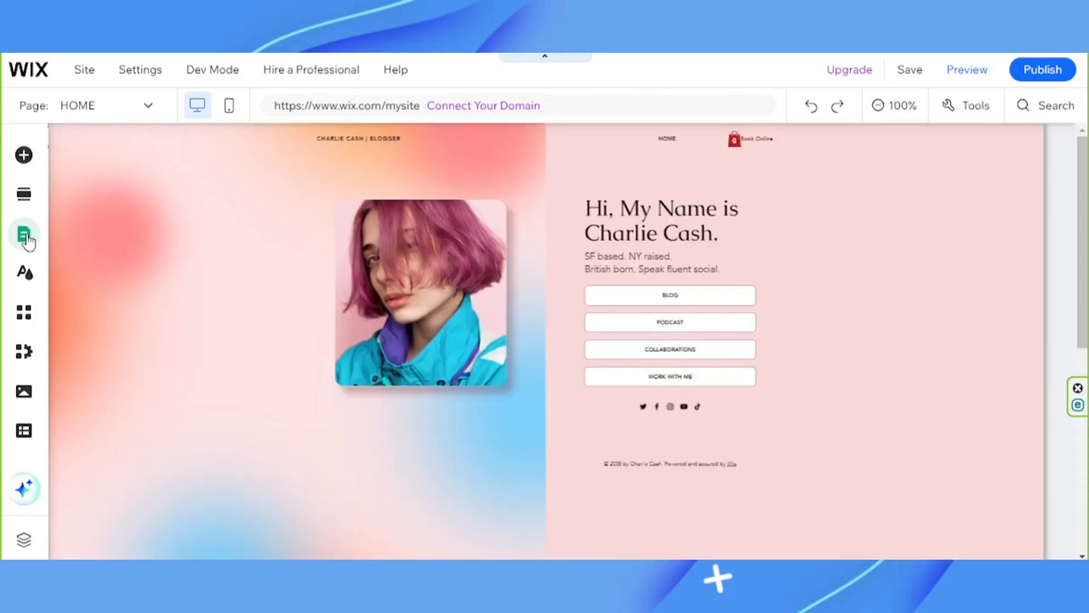
{"action": "left_click", "coordinate": [25, 236]}
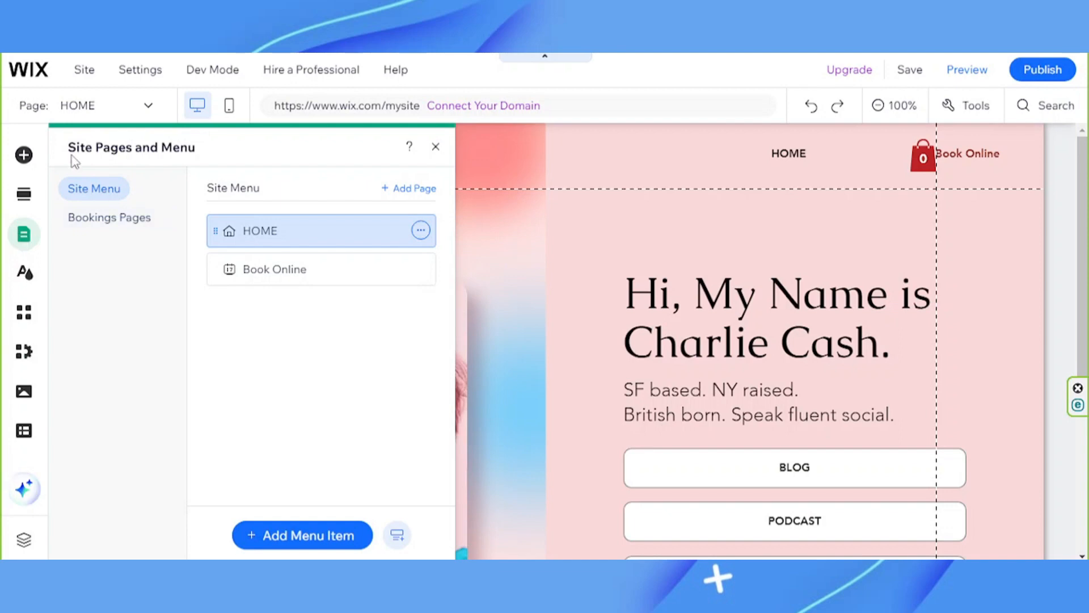
{"action": "left_click", "coordinate": [22, 276]}
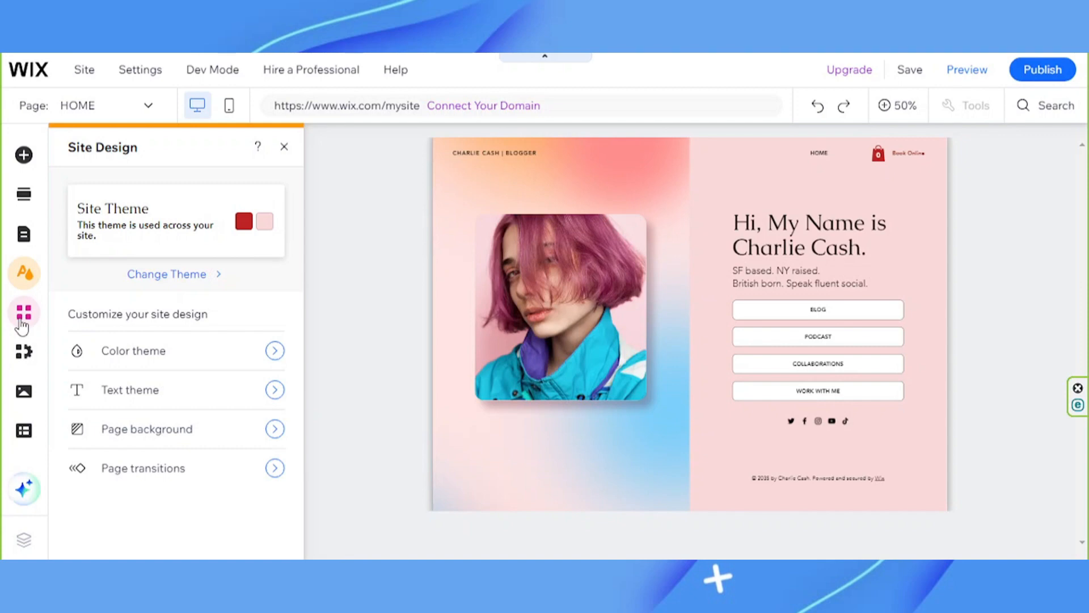
Step: Search the Wix App Market for "events" and open the details of the Calendar app by BoomTech
{"action": "left_click", "coordinate": [22, 322]}
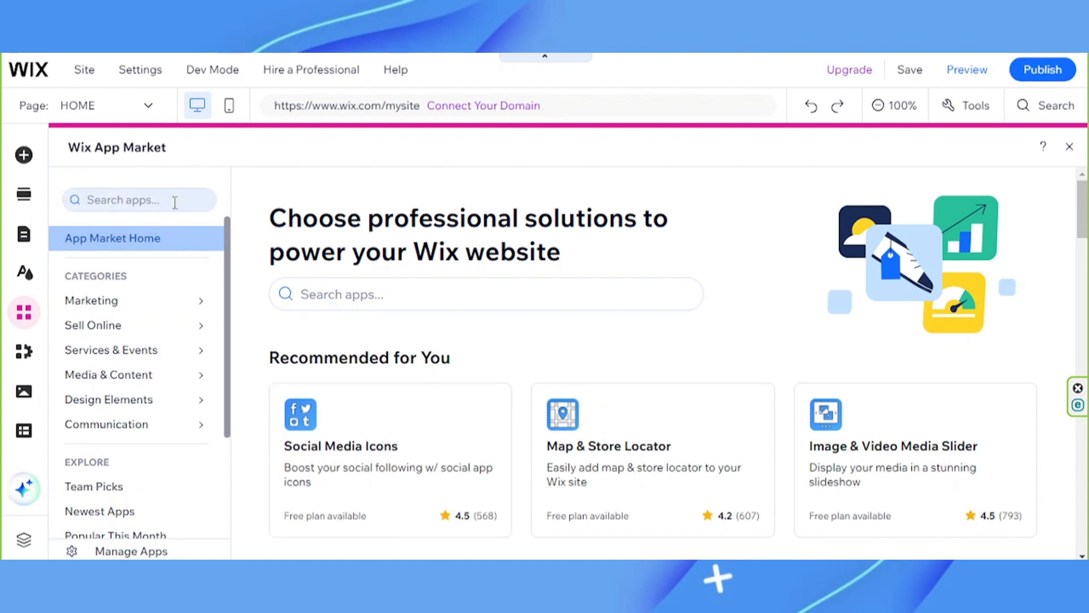
{"action": "left_click", "coordinate": [142, 200]}
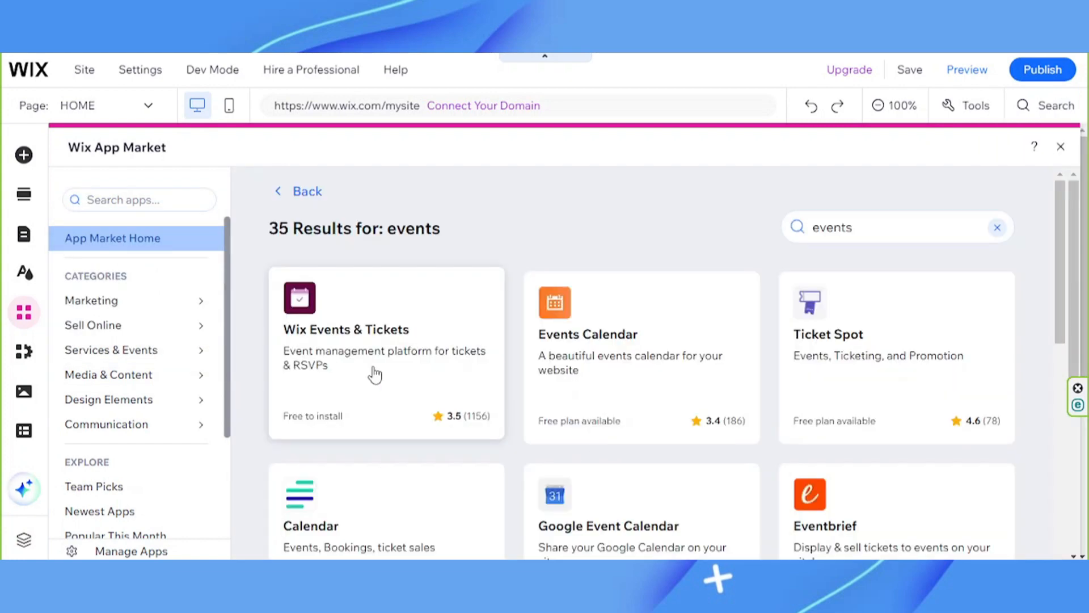
{"action": "scroll", "coordinate": [374, 375], "scroll_direction": "down", "scroll_amount": 1}
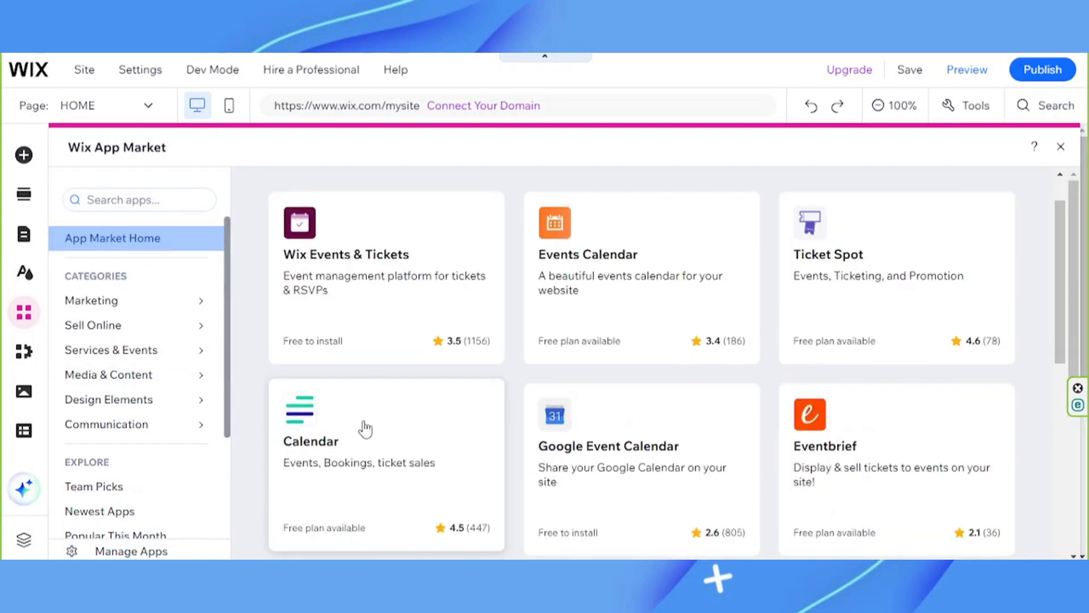
{"action": "left_click", "coordinate": [647, 464]}
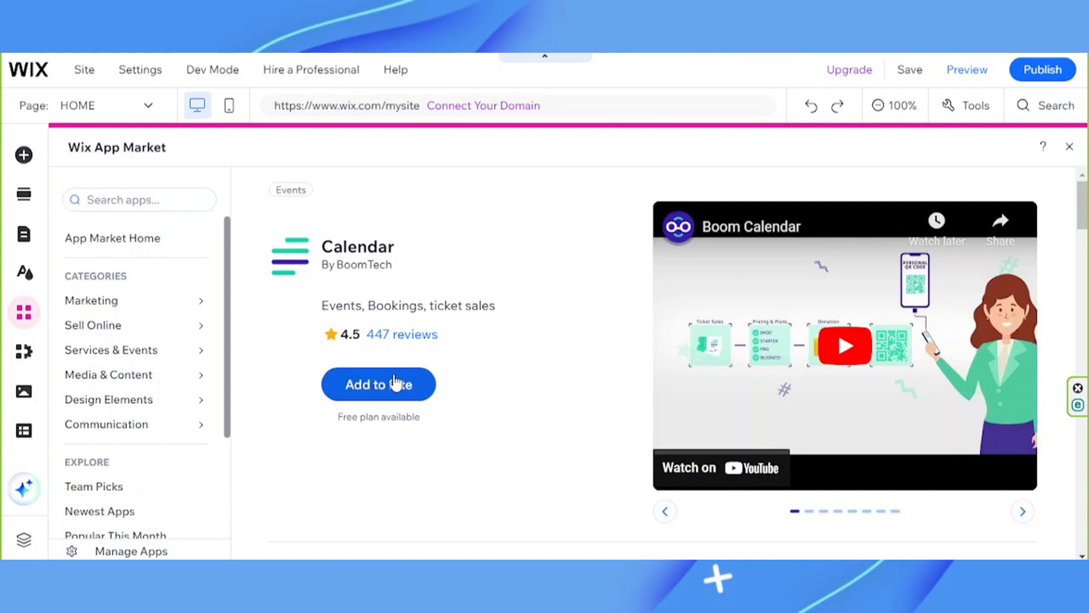
Step: Review the Wix Bookings setup tasks and management options among the site's business tools
{"action": "left_click", "coordinate": [23, 353]}
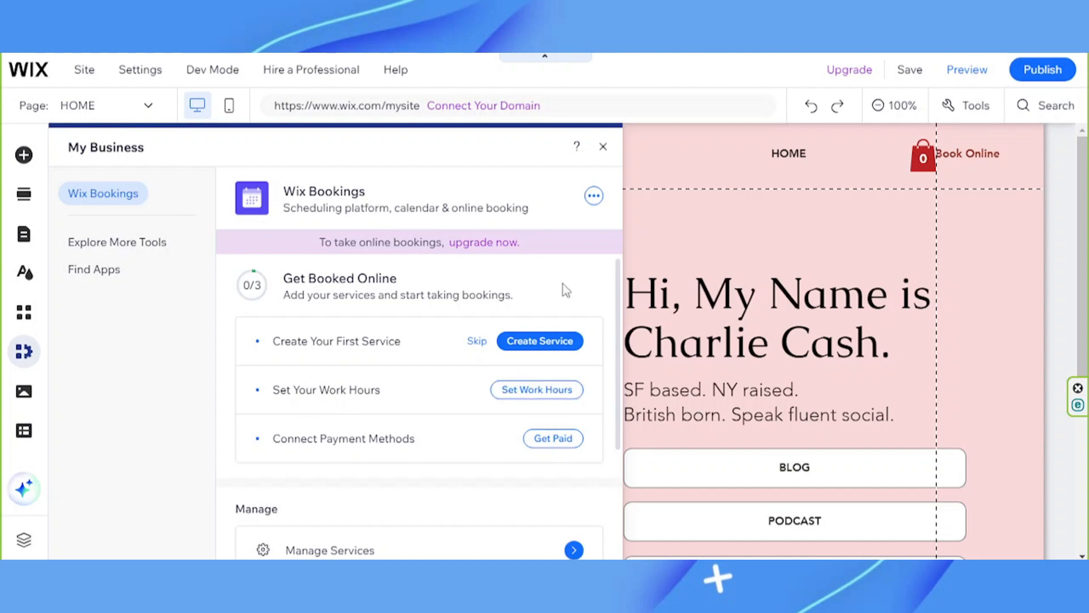
{"action": "scroll", "coordinate": [355, 402], "scroll_direction": "down", "scroll_amount": 3}
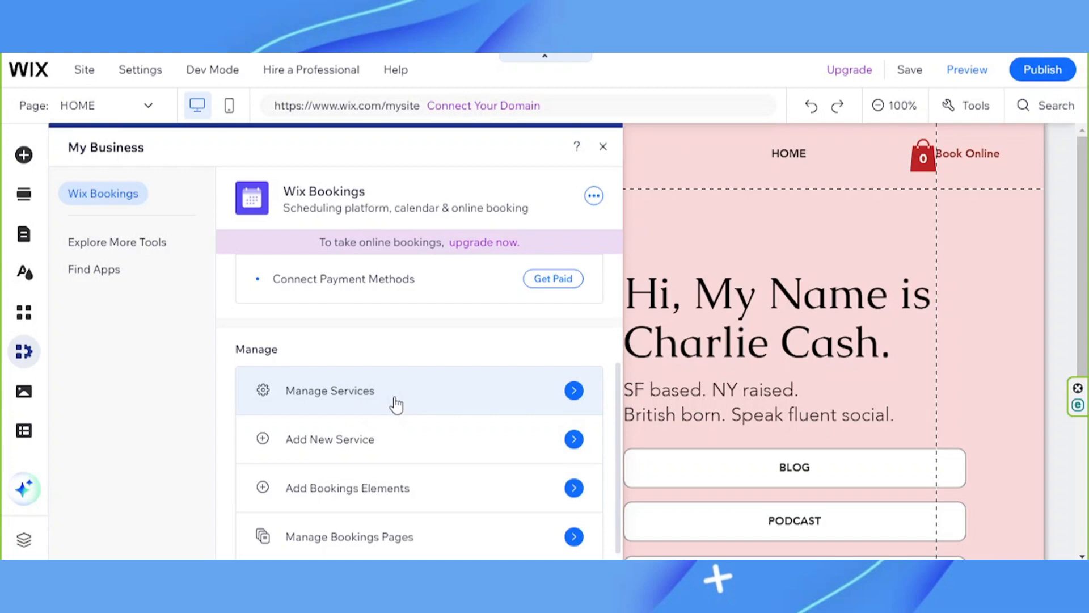
{"action": "scroll", "coordinate": [376, 493], "scroll_direction": "down", "scroll_amount": 1}
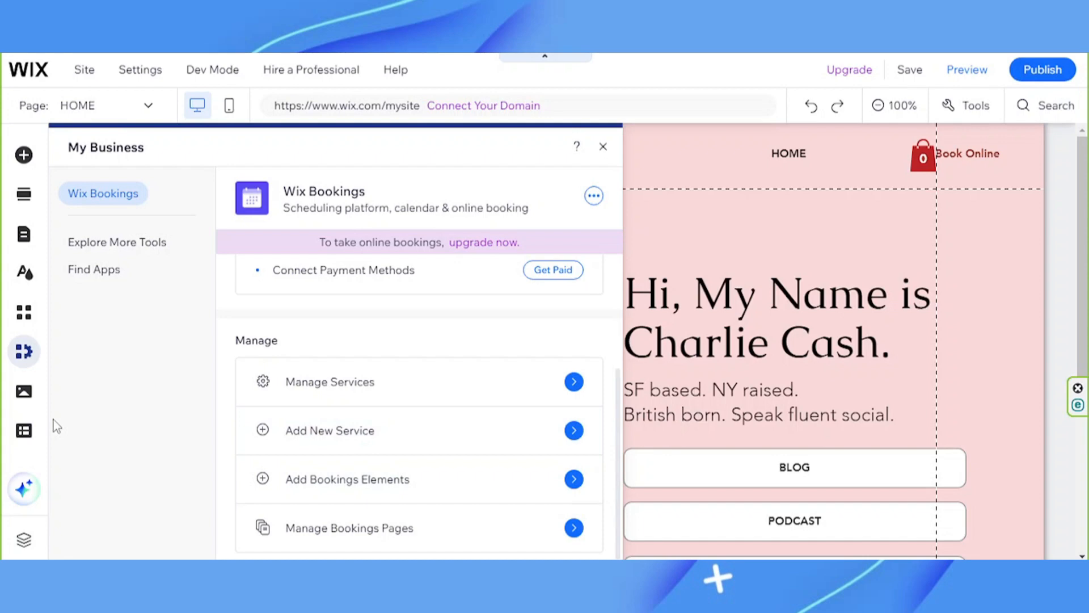
Step: Look through the media upload and editing tools and the Wix and Shutterstock images and videos, and open the CMS
{"action": "left_click", "coordinate": [24, 392]}
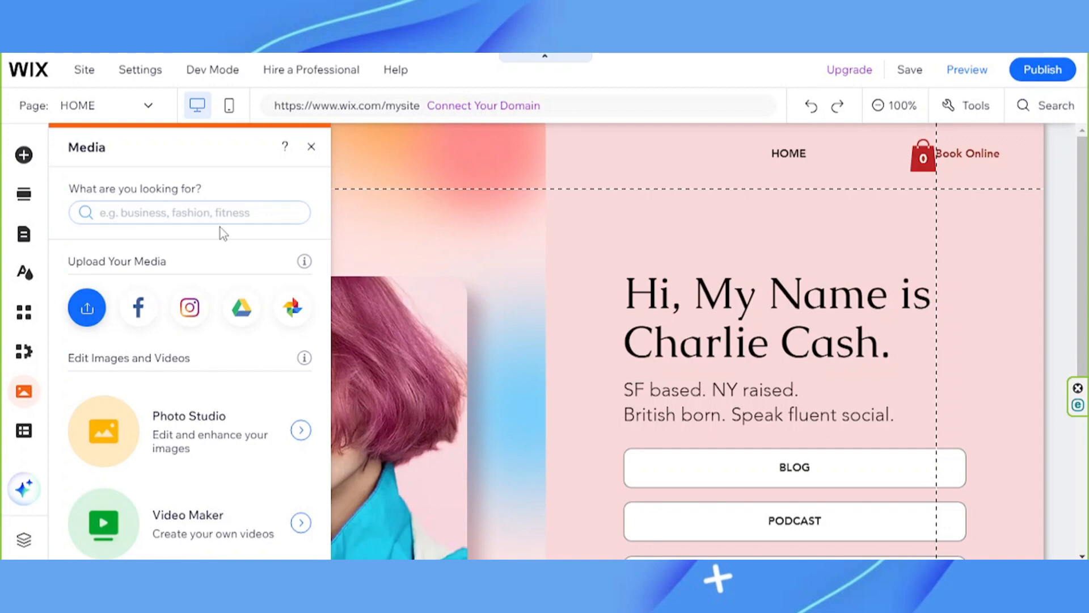
{"action": "scroll", "coordinate": [206, 281], "scroll_direction": "down", "scroll_amount": 3}
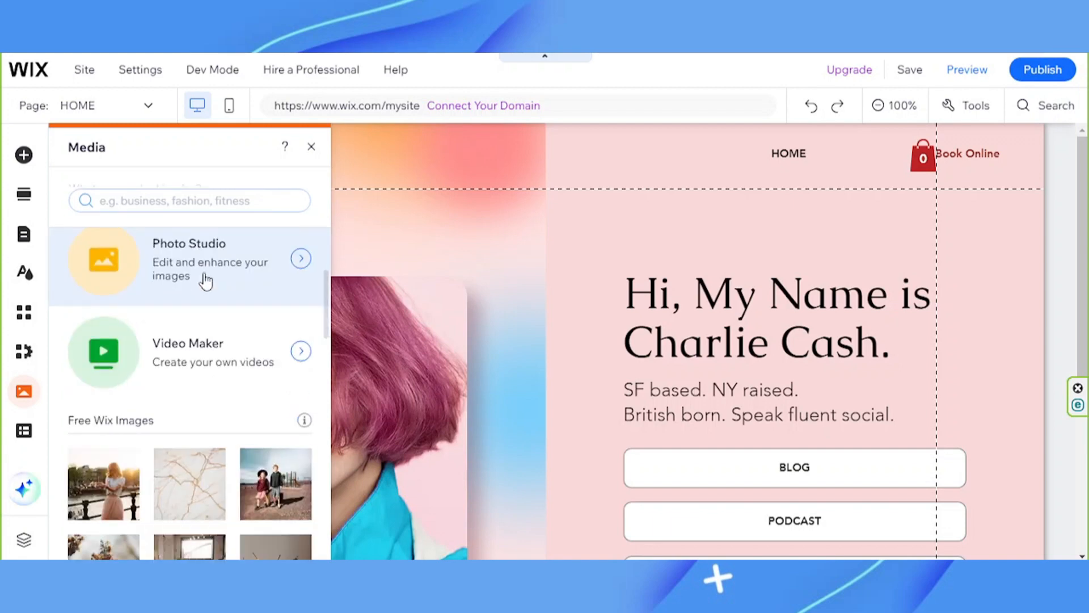
{"action": "scroll", "coordinate": [206, 280], "scroll_direction": "up", "scroll_amount": 3}
{"action": "scroll", "coordinate": [206, 276], "scroll_direction": "down", "scroll_amount": 2}
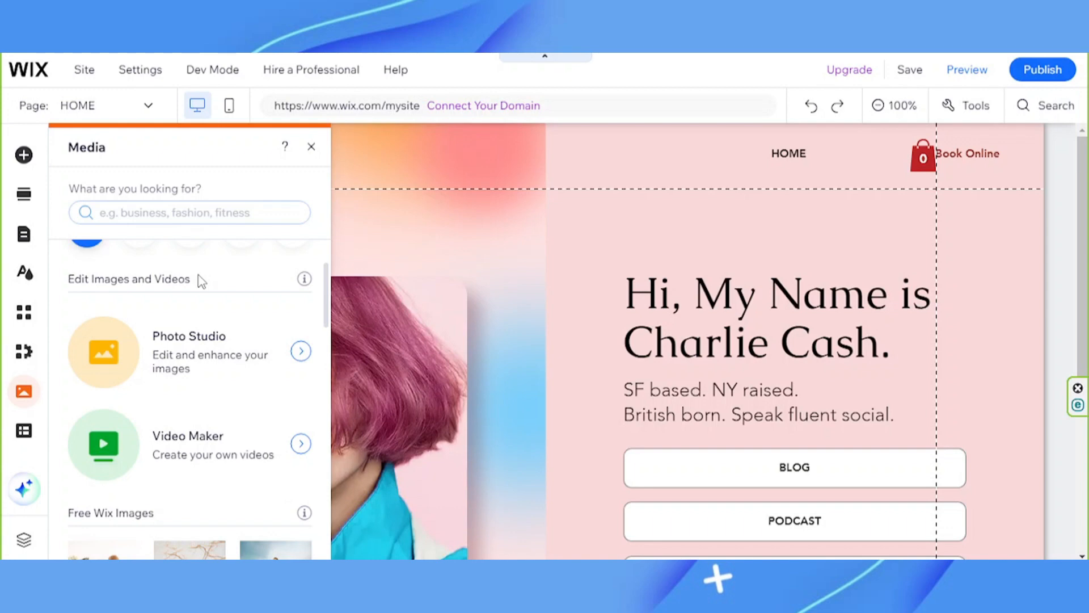
{"action": "scroll", "coordinate": [249, 312], "scroll_direction": "down", "scroll_amount": 3}
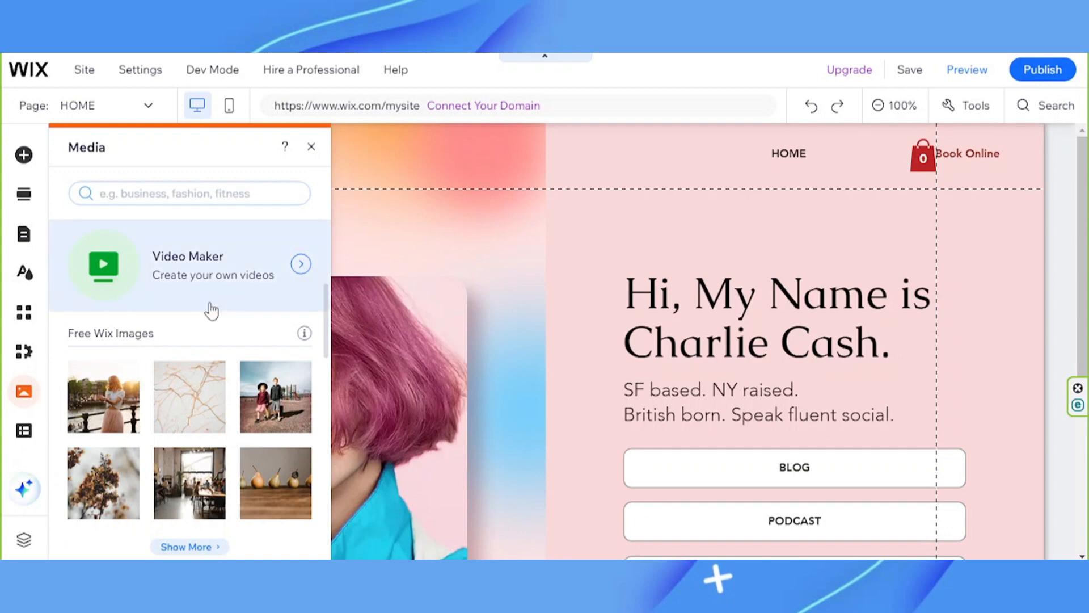
{"action": "scroll", "coordinate": [211, 311], "scroll_direction": "down", "scroll_amount": 1}
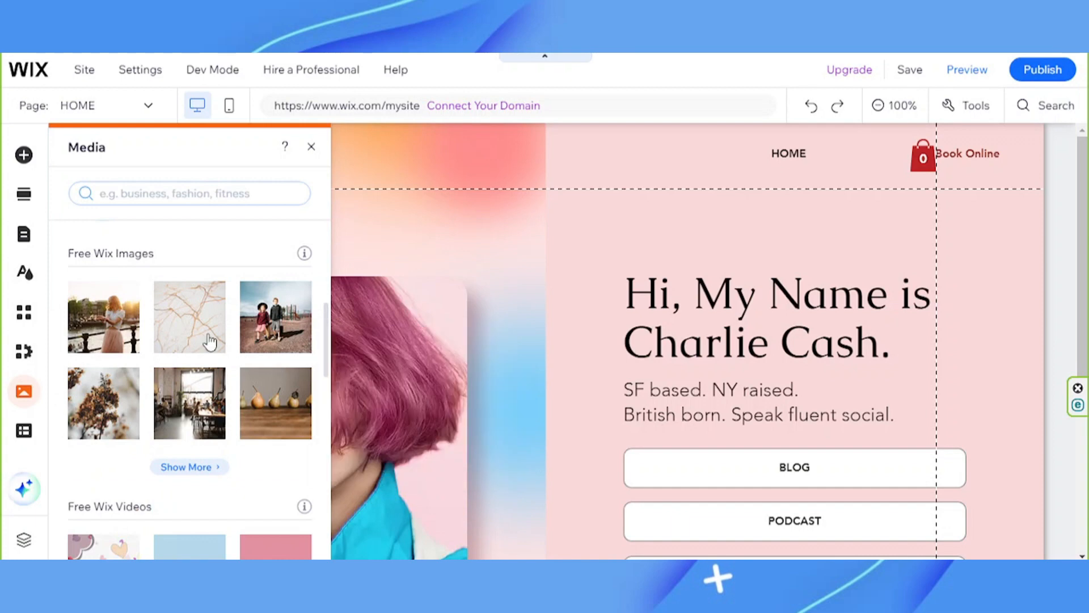
{"action": "scroll", "coordinate": [210, 341], "scroll_direction": "down", "scroll_amount": 3}
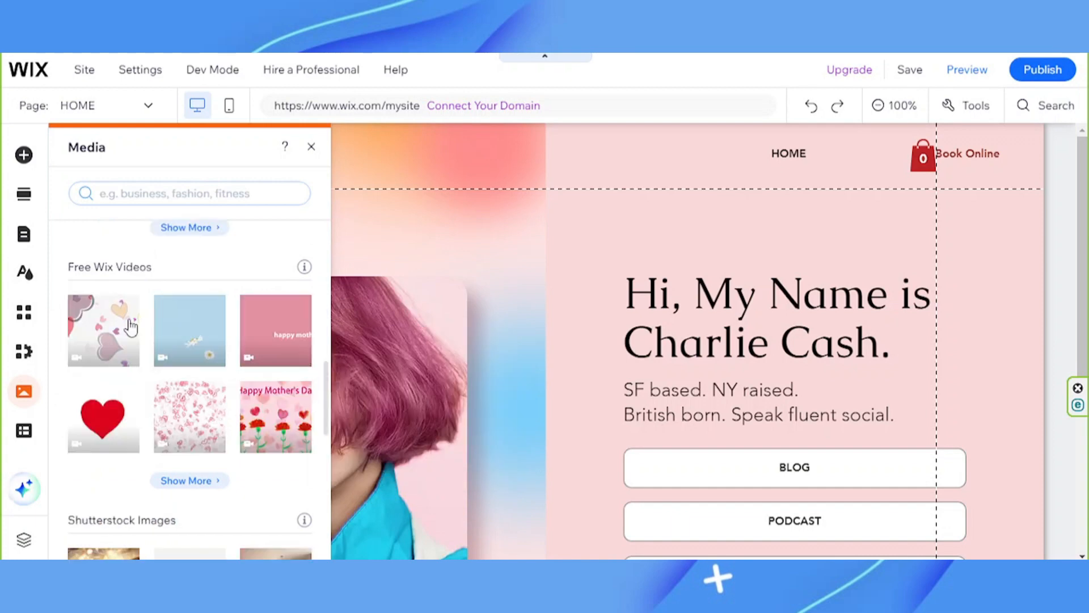
{"action": "scroll", "coordinate": [210, 352], "scroll_direction": "down", "scroll_amount": 1}
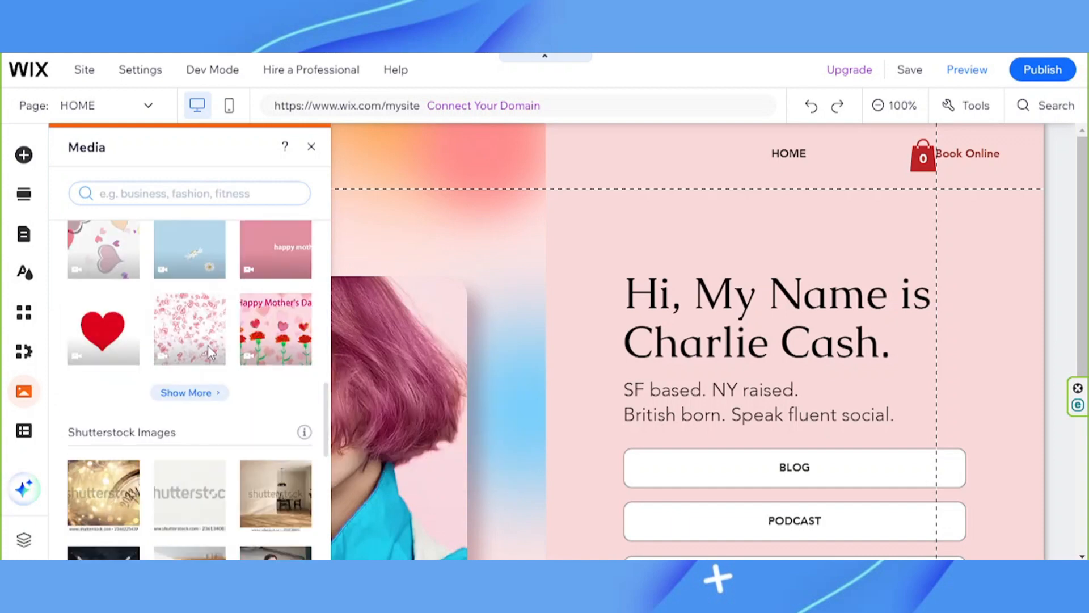
{"action": "scroll", "coordinate": [208, 345], "scroll_direction": "down", "scroll_amount": 5}
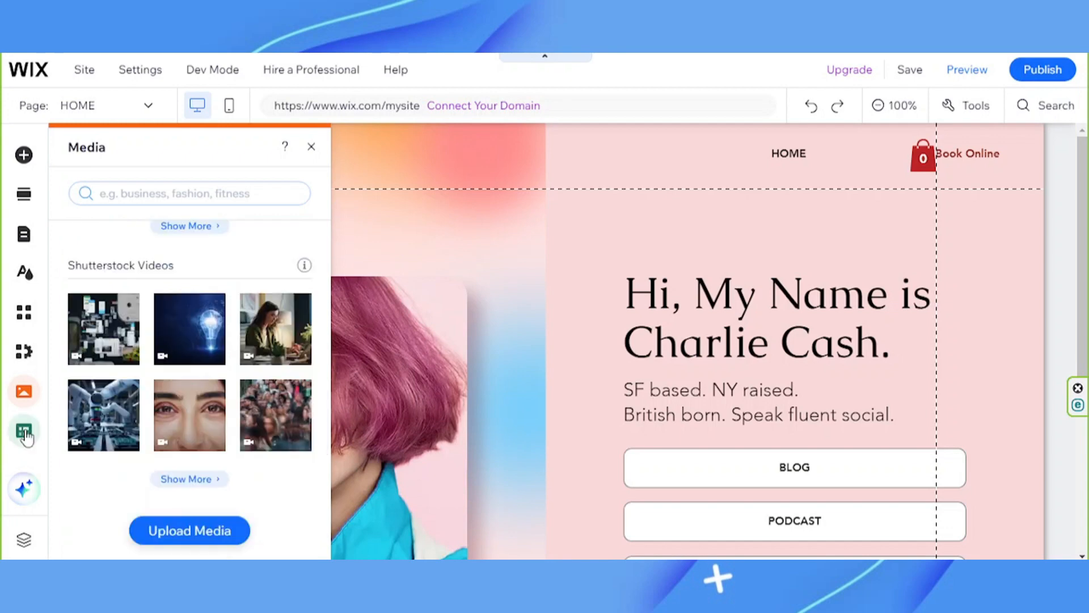
{"action": "left_click", "coordinate": [24, 432]}
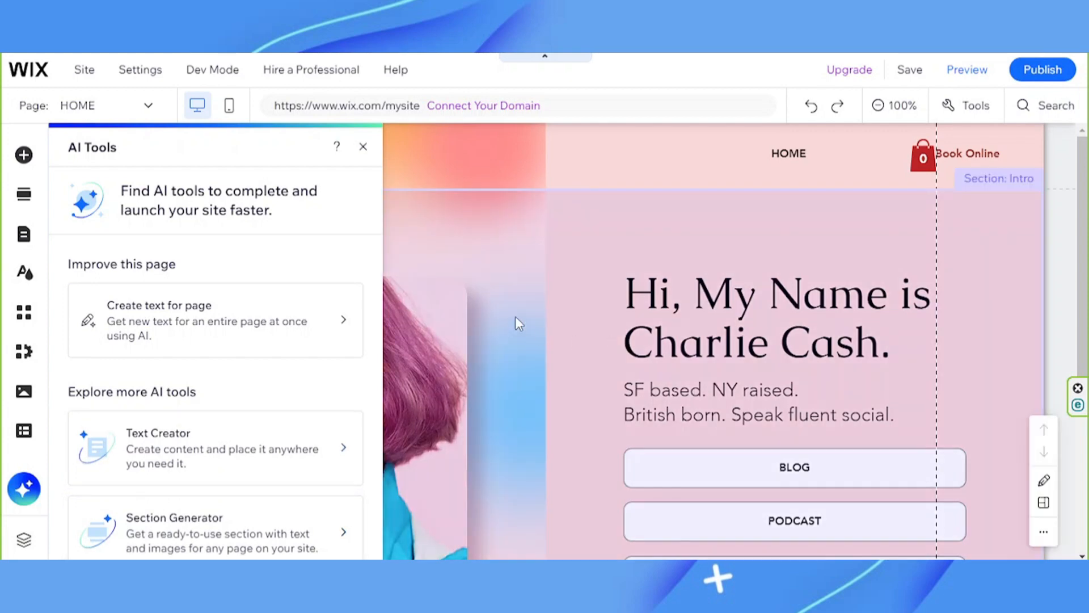
Step: Open Quick Edit for the Intro section and review its background, image, text, button and social bar options
{"action": "left_click", "coordinate": [515, 315]}
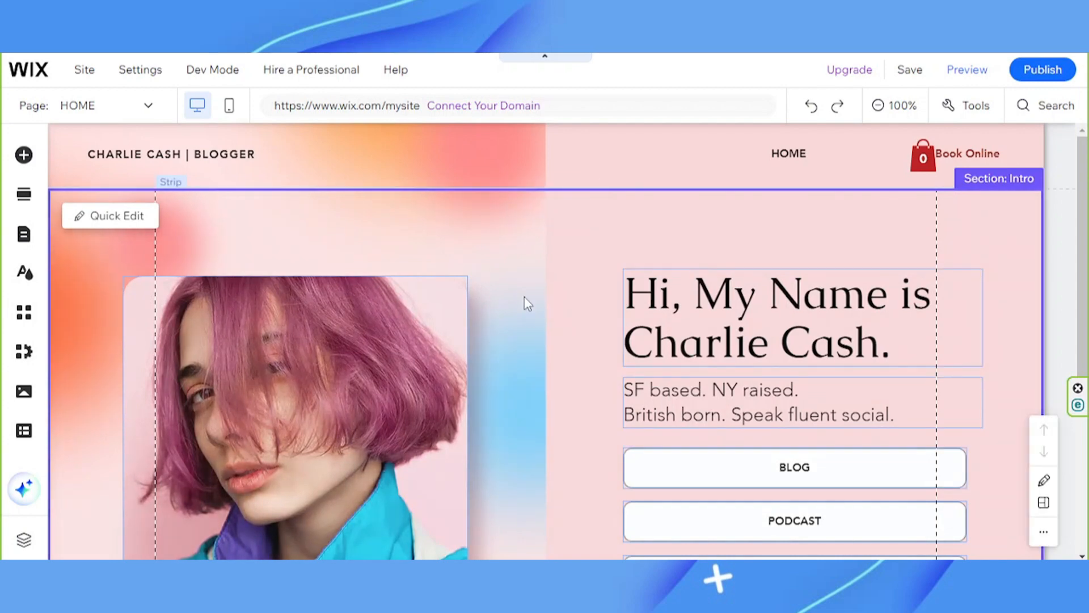
{"action": "left_click", "coordinate": [129, 223]}
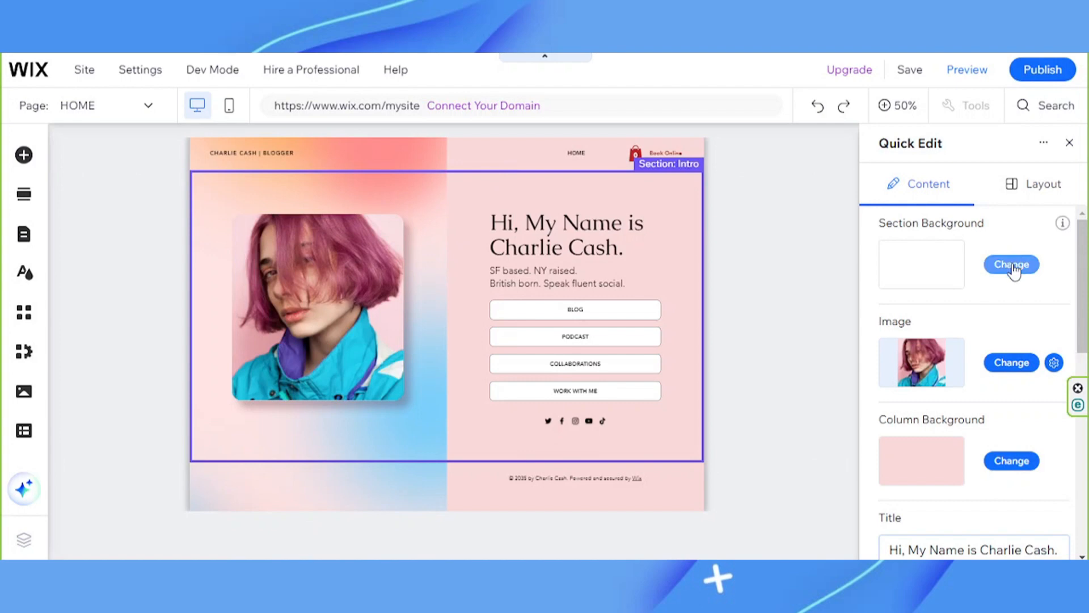
{"action": "scroll", "coordinate": [1014, 271], "scroll_direction": "down", "scroll_amount": 2}
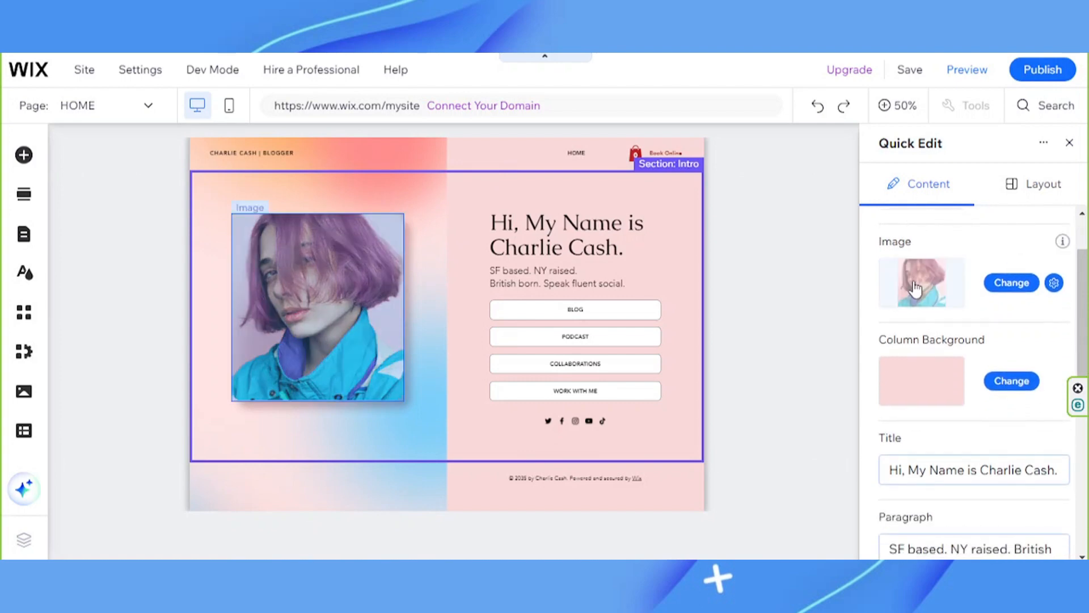
{"action": "scroll", "coordinate": [1042, 287], "scroll_direction": "down", "scroll_amount": 2}
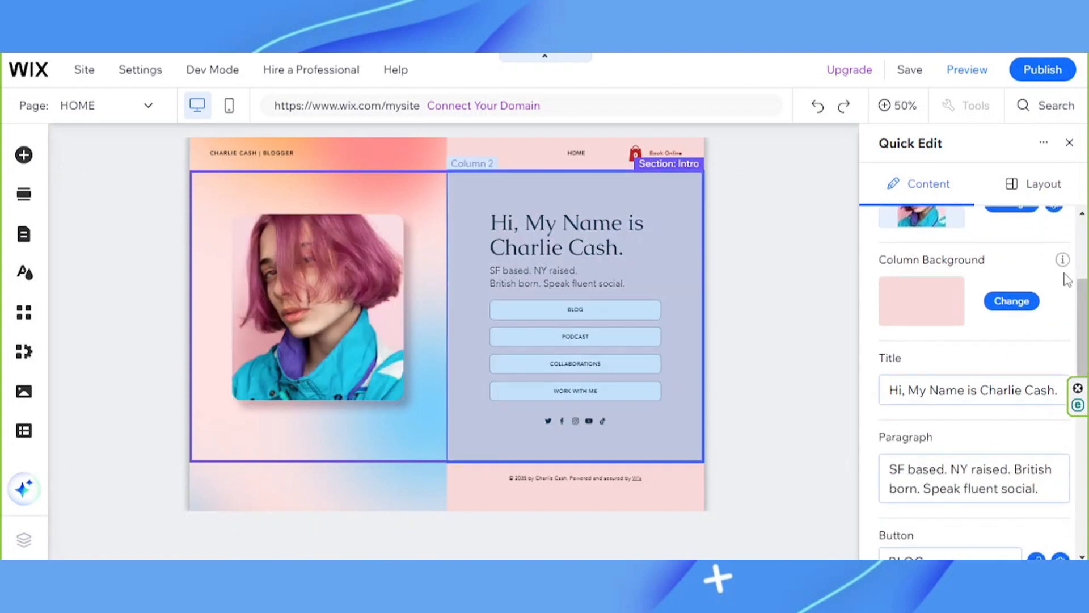
{"action": "scroll", "coordinate": [1016, 282], "scroll_direction": "down", "scroll_amount": 2}
{"action": "scroll", "coordinate": [966, 308], "scroll_direction": "down", "scroll_amount": 3}
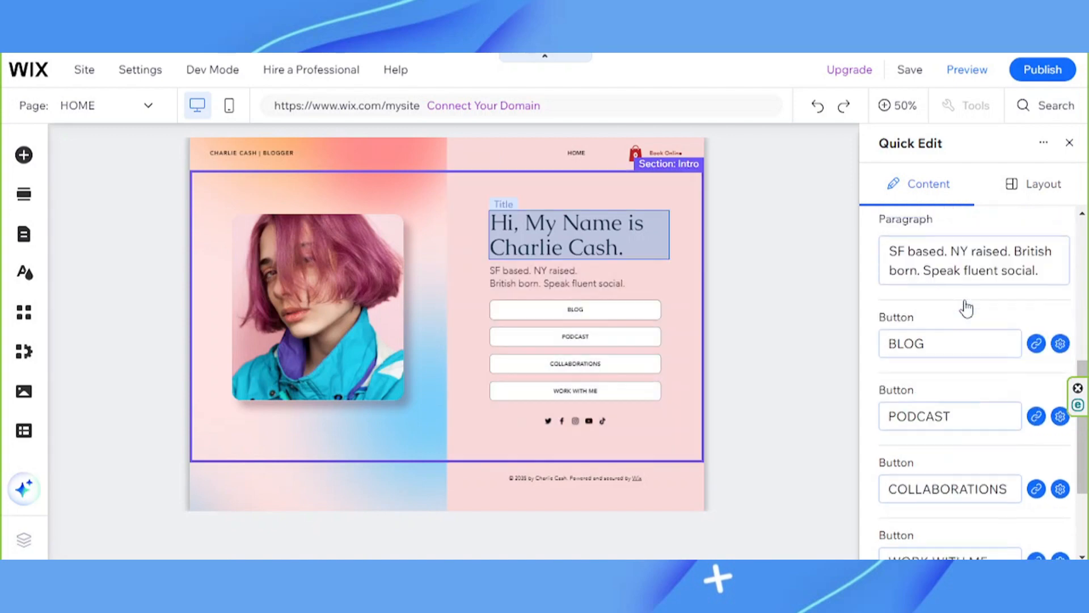
{"action": "scroll", "coordinate": [940, 263], "scroll_direction": "down", "scroll_amount": 2}
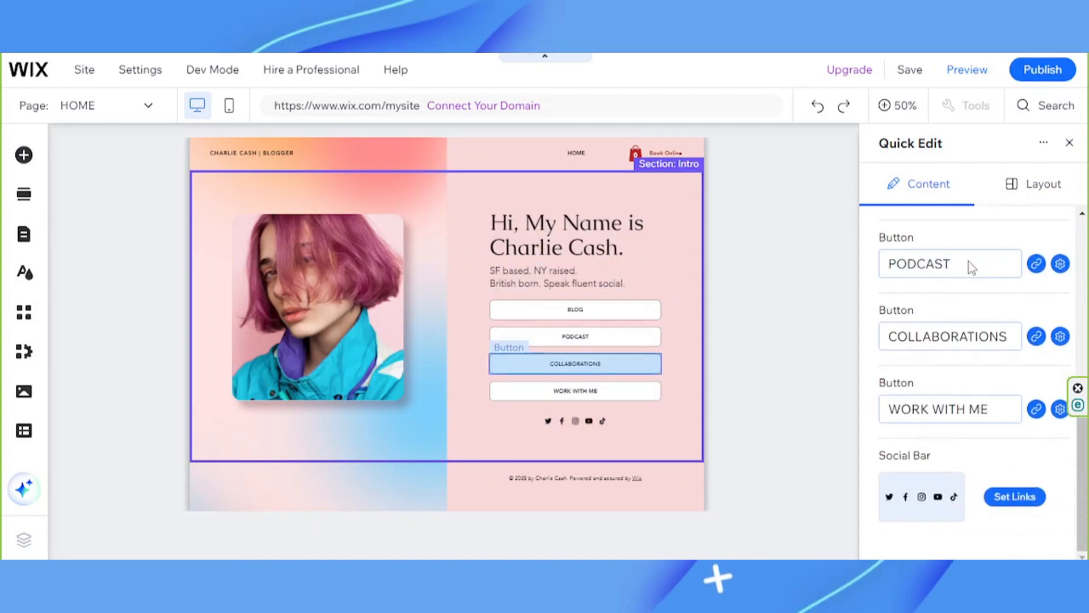
{"action": "scroll", "coordinate": [997, 378], "scroll_direction": "up", "scroll_amount": 5}
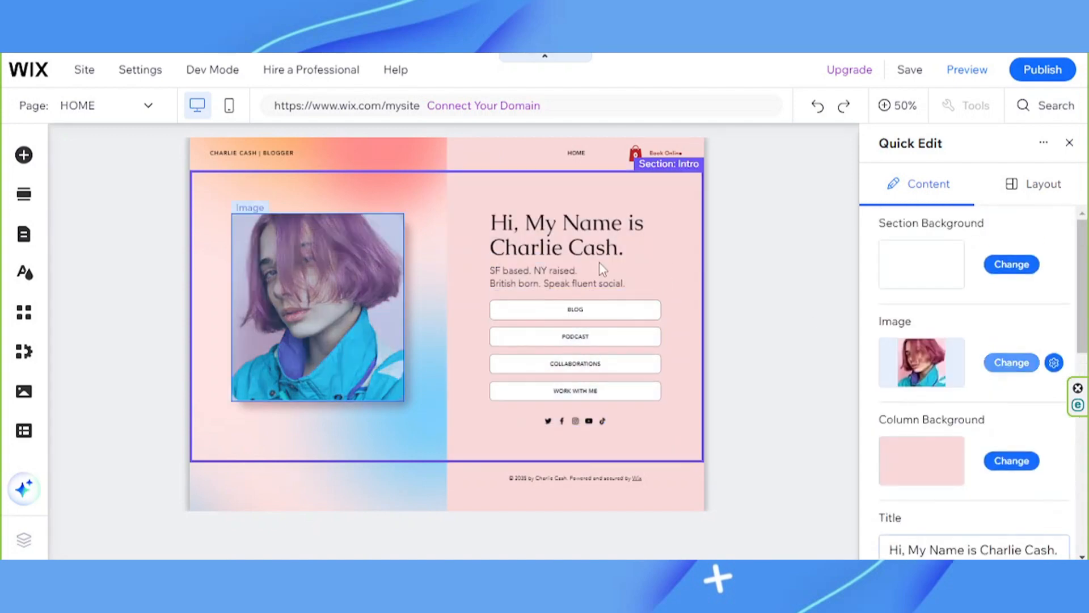
Step: Open the text settings for the Intro section's main heading, and leave text editing
{"action": "left_click", "coordinate": [560, 228]}
{"action": "left_click", "coordinate": [714, 271]}
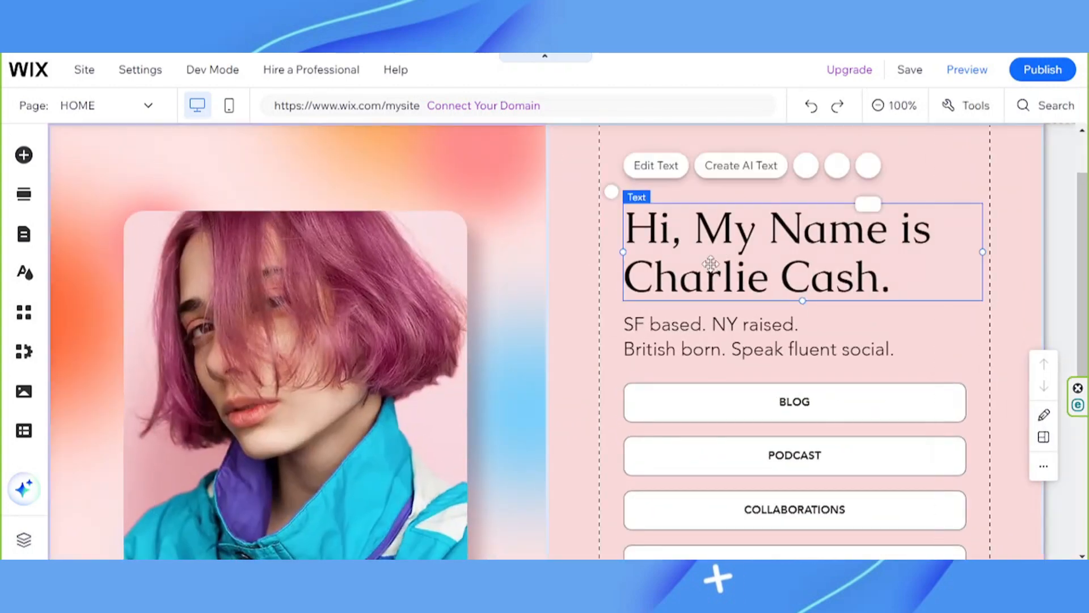
{"action": "double_click", "coordinate": [710, 267]}
{"action": "double_click", "coordinate": [709, 264]}
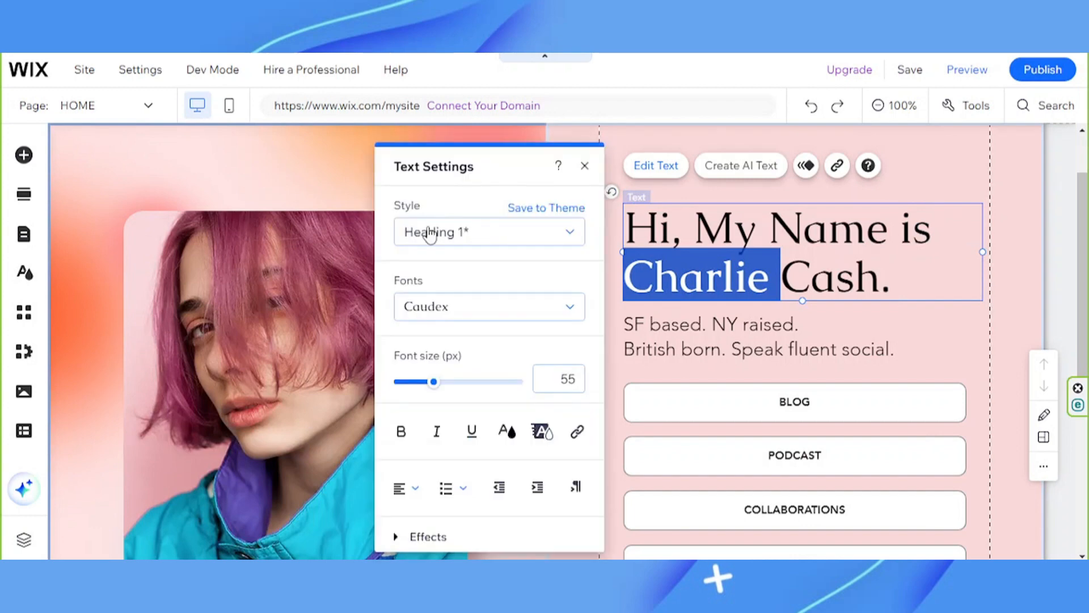
{"action": "left_click", "coordinate": [336, 223]}
{"action": "left_click", "coordinate": [72, 153]}
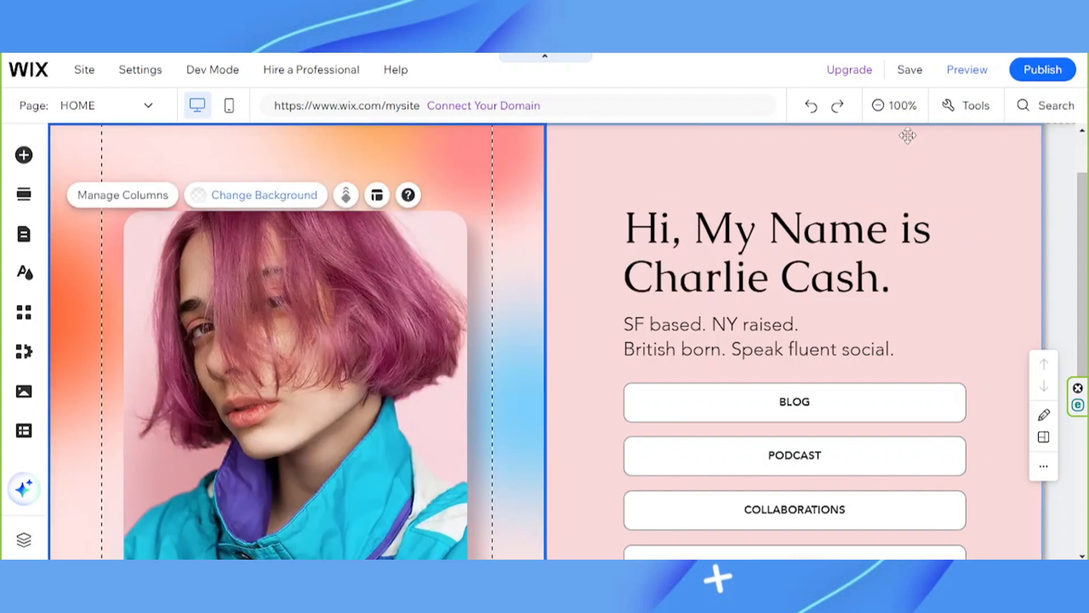
Step: View the whole page with the Intro section's Quick Edit options, and open the site pages and menu
{"action": "left_click", "coordinate": [898, 107]}
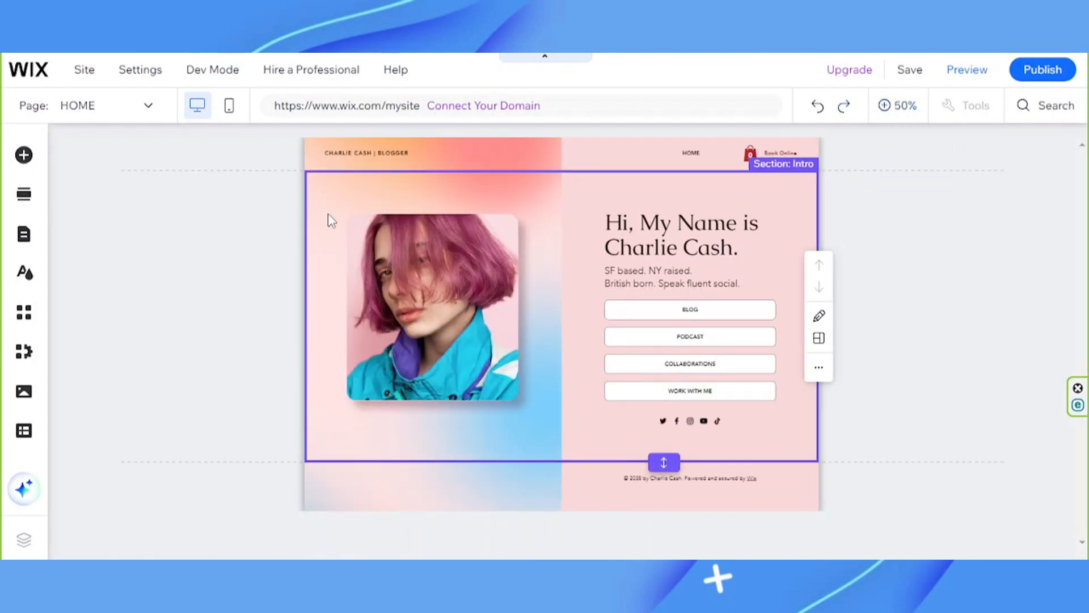
{"action": "left_click", "coordinate": [819, 315]}
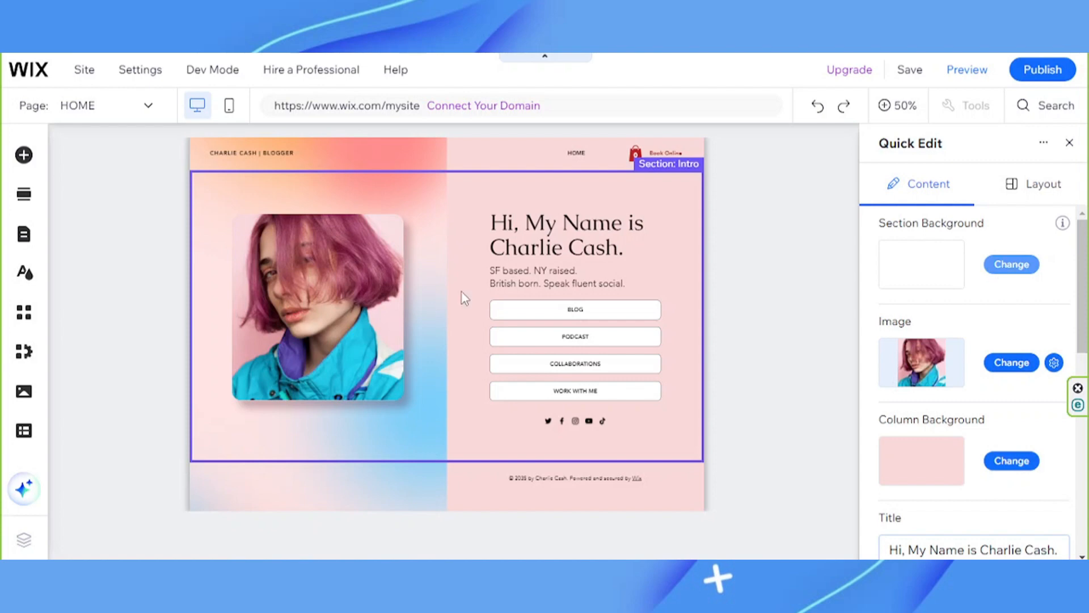
{"action": "left_click", "coordinate": [23, 238]}
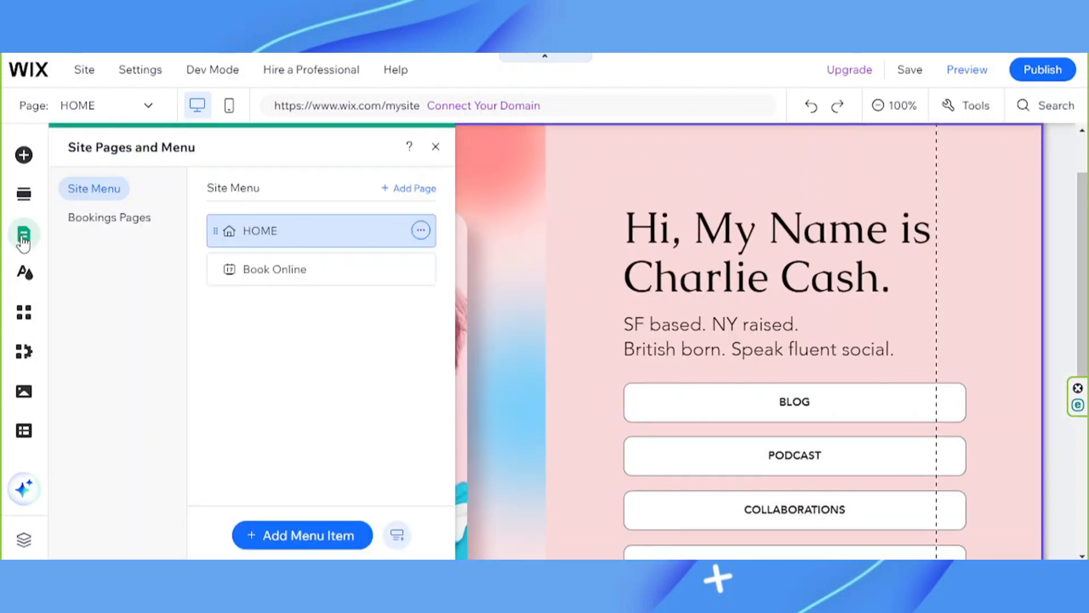
Step: Start adding a new site page and show the Projects page layouts
{"action": "left_click", "coordinate": [145, 220]}
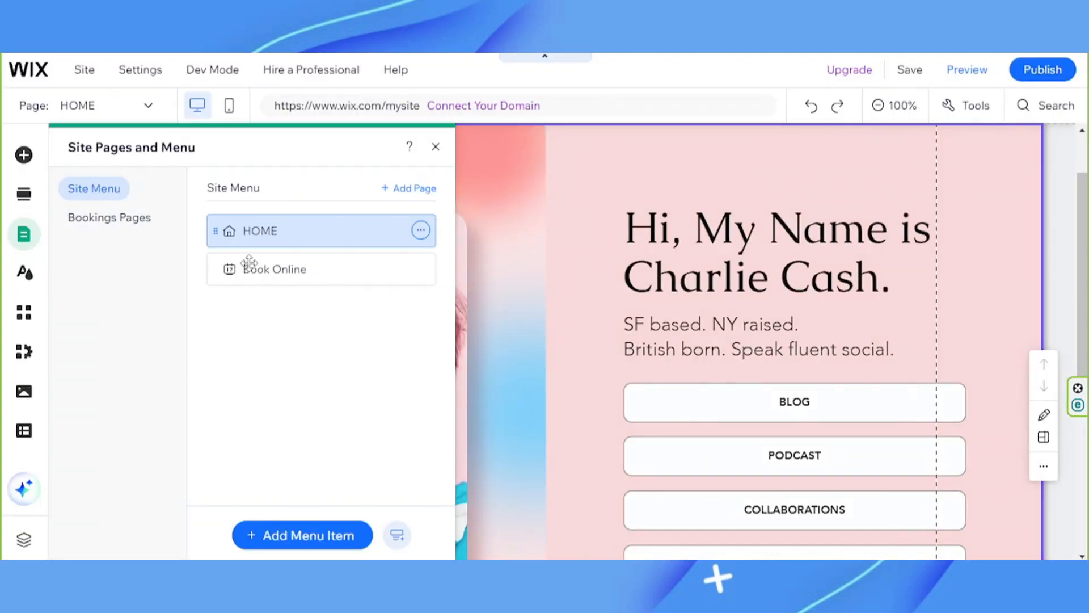
{"action": "left_click", "coordinate": [422, 191]}
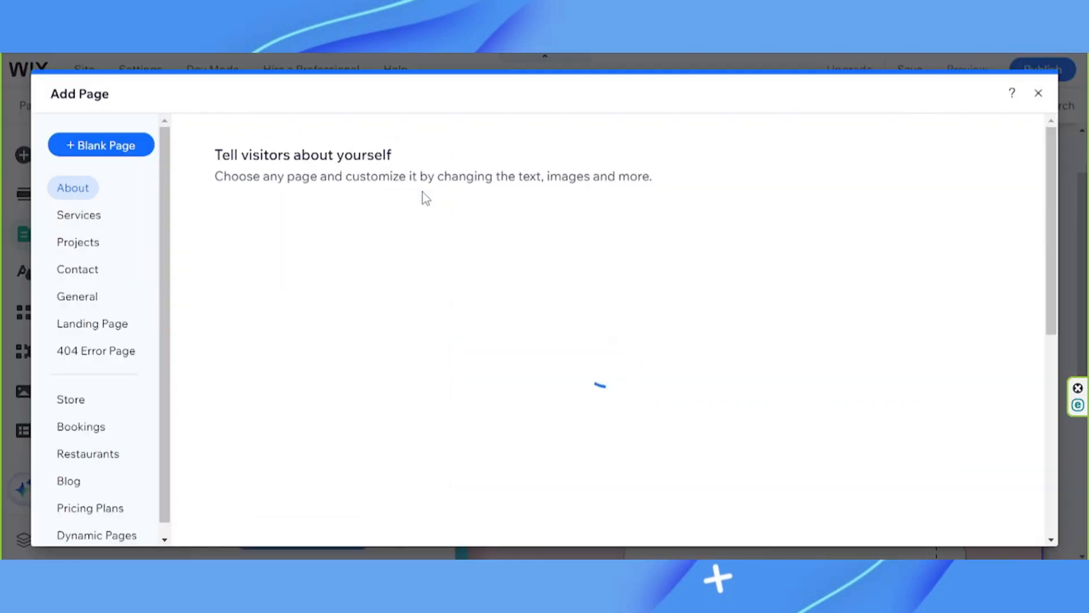
{"action": "scroll", "coordinate": [112, 246], "scroll_direction": "down", "scroll_amount": 1}
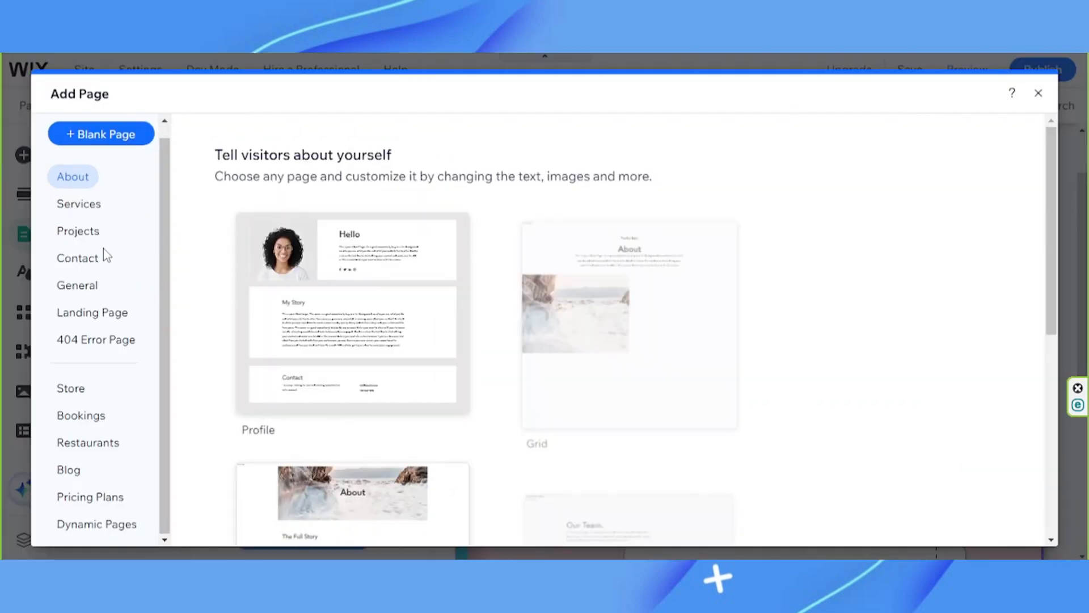
{"action": "scroll", "coordinate": [87, 488], "scroll_direction": "up", "scroll_amount": 1}
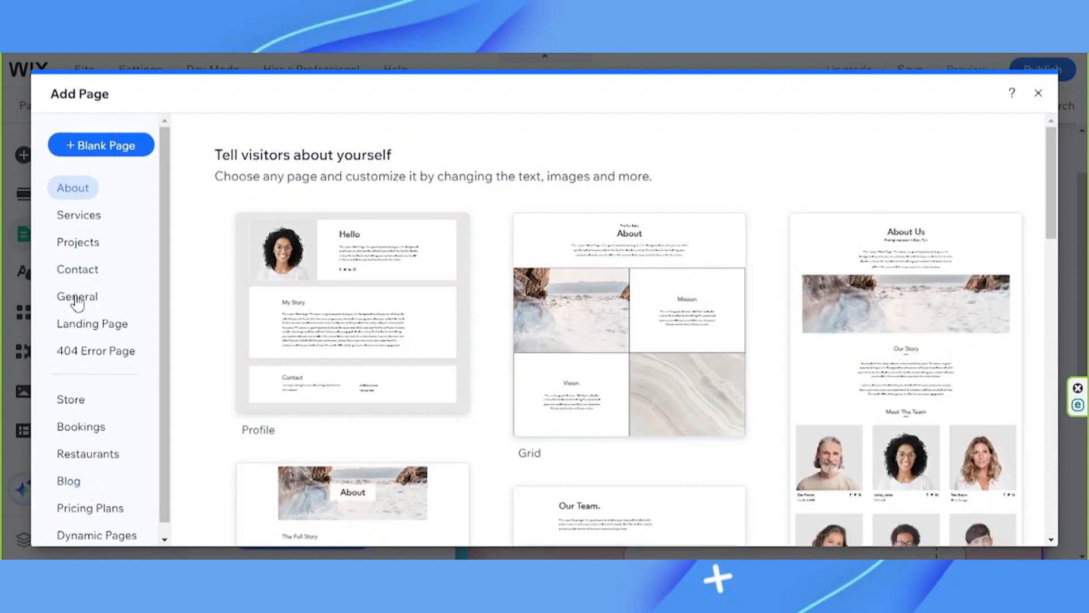
{"action": "left_click", "coordinate": [77, 248]}
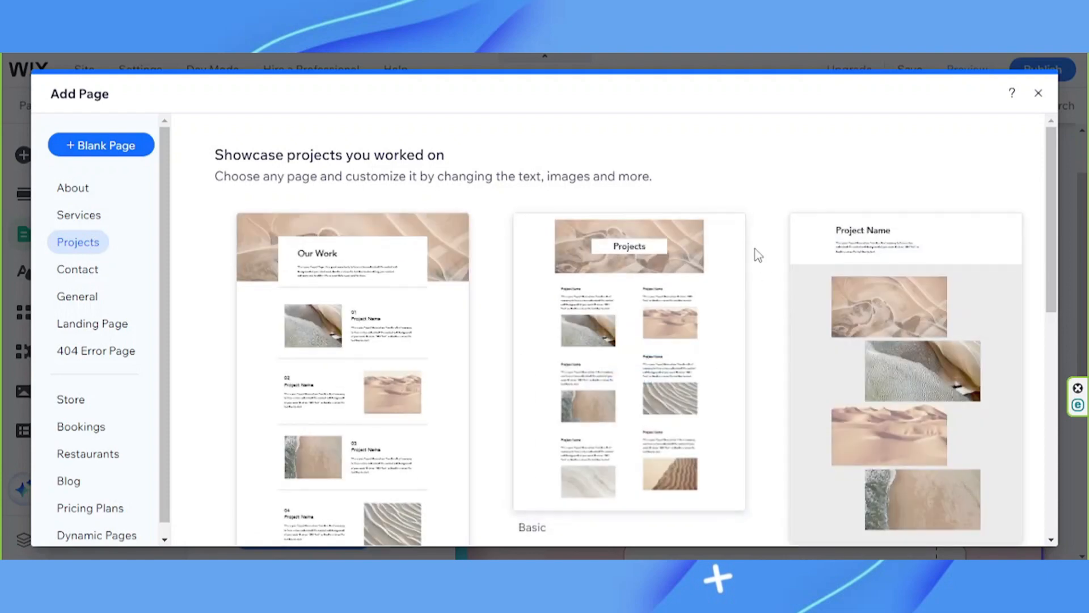
Step: Browse the available Projects page layouts from the first designs to Minimalist, Showcase and Masonry
{"action": "scroll", "coordinate": [756, 253], "scroll_direction": "down", "scroll_amount": 7}
{"action": "scroll", "coordinate": [717, 240], "scroll_direction": "up", "scroll_amount": 7}
{"action": "scroll", "coordinate": [897, 210], "scroll_direction": "down", "scroll_amount": 5}
{"action": "scroll", "coordinate": [879, 219], "scroll_direction": "up", "scroll_amount": 5}
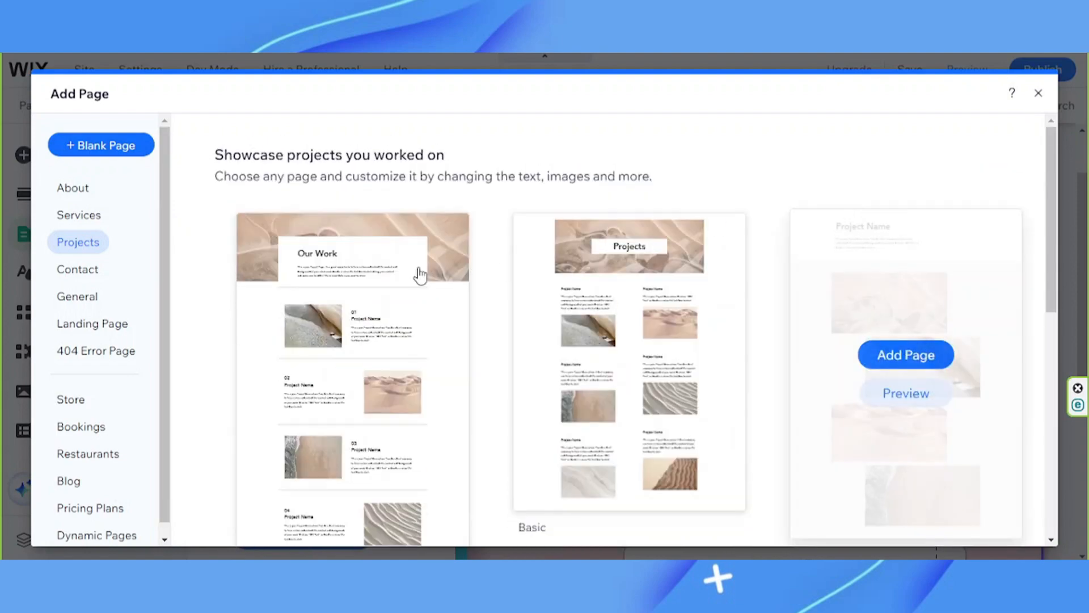
{"action": "scroll", "coordinate": [849, 153], "scroll_direction": "down", "scroll_amount": 6}
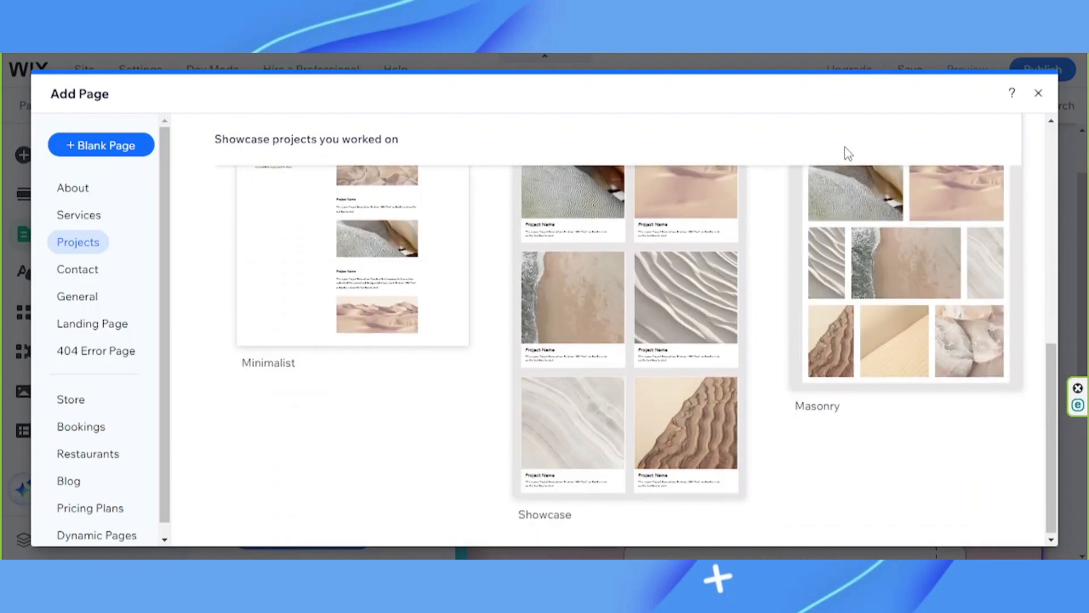
{"action": "scroll", "coordinate": [848, 152], "scroll_direction": "up", "scroll_amount": 10}
Step: Add the Projects page layout headed Our Work, keep the page name Projects, and return to the page canvas
{"action": "mouse_move", "coordinate": [360, 333]}
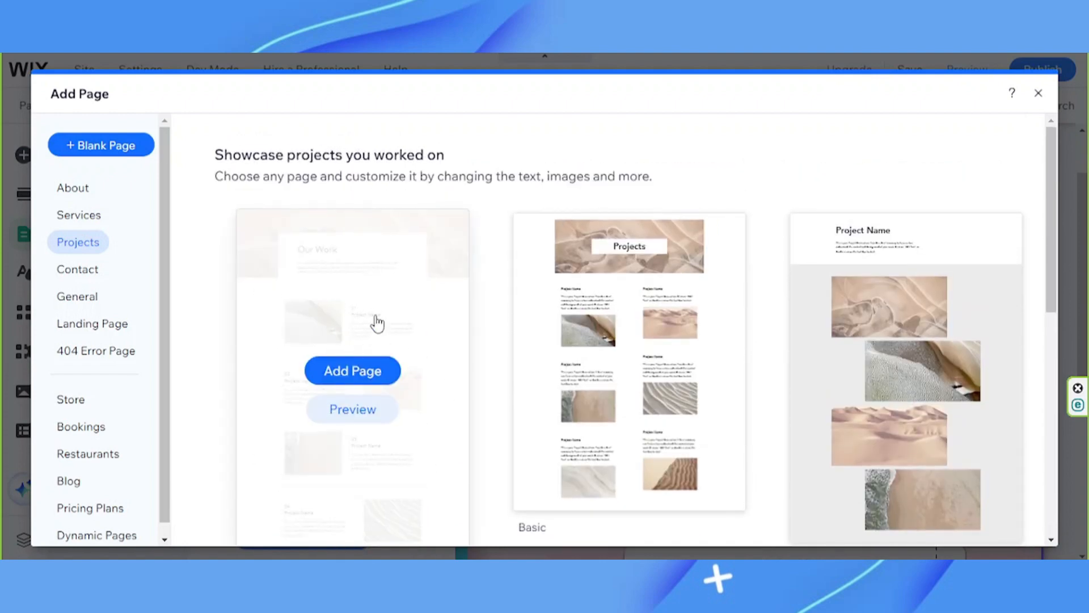
{"action": "left_click", "coordinate": [358, 375]}
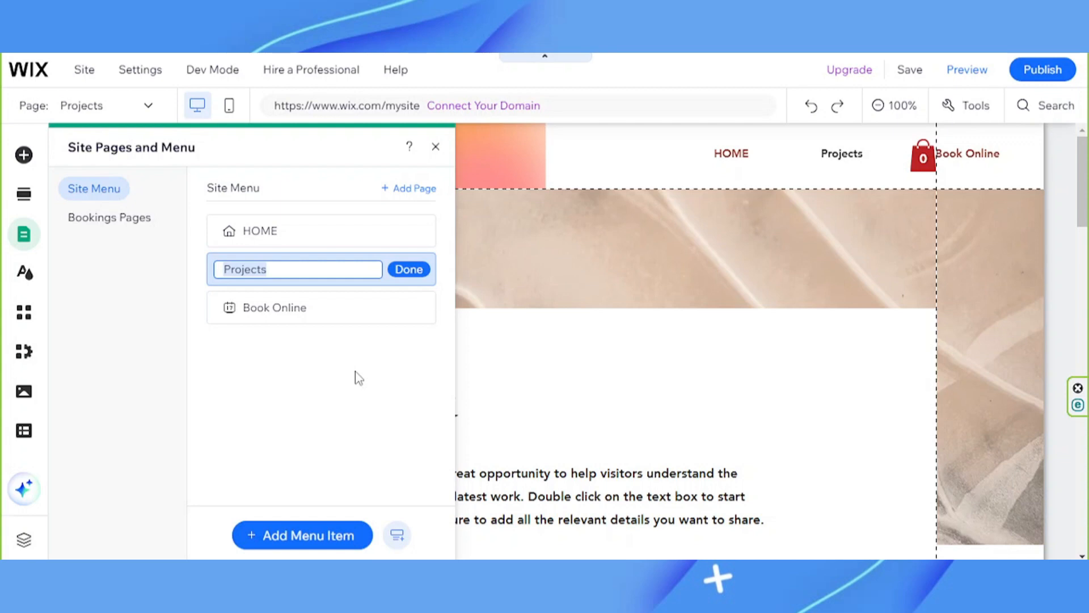
{"action": "left_click", "coordinate": [409, 271]}
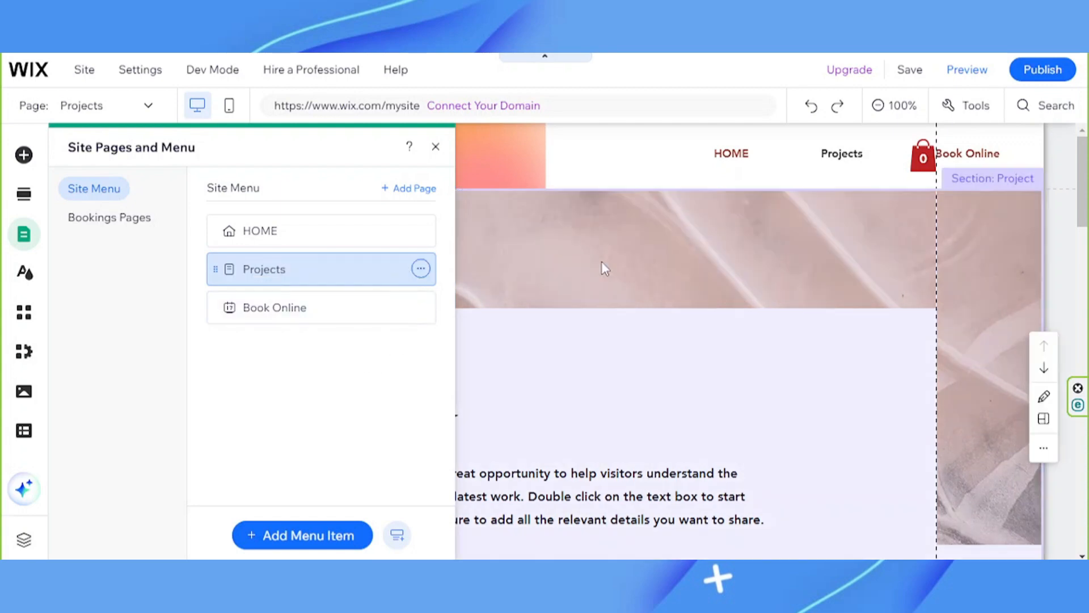
{"action": "left_click", "coordinate": [602, 263]}
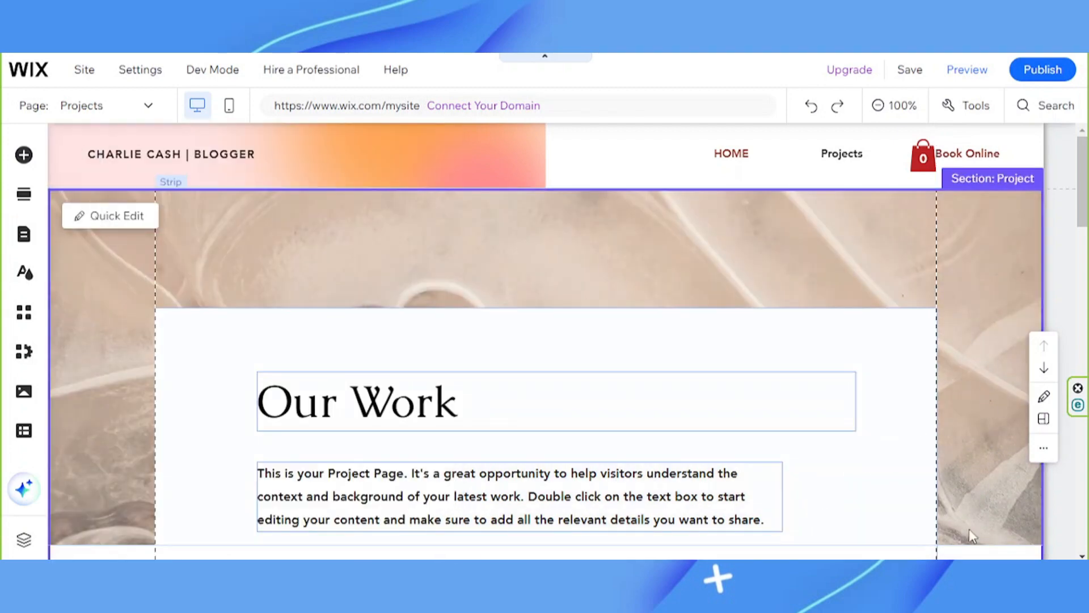
Step: Check the Premium upgrade benefits, and view the Projects page zoomed out to 50%
{"action": "mouse_move", "coordinate": [853, 71]}
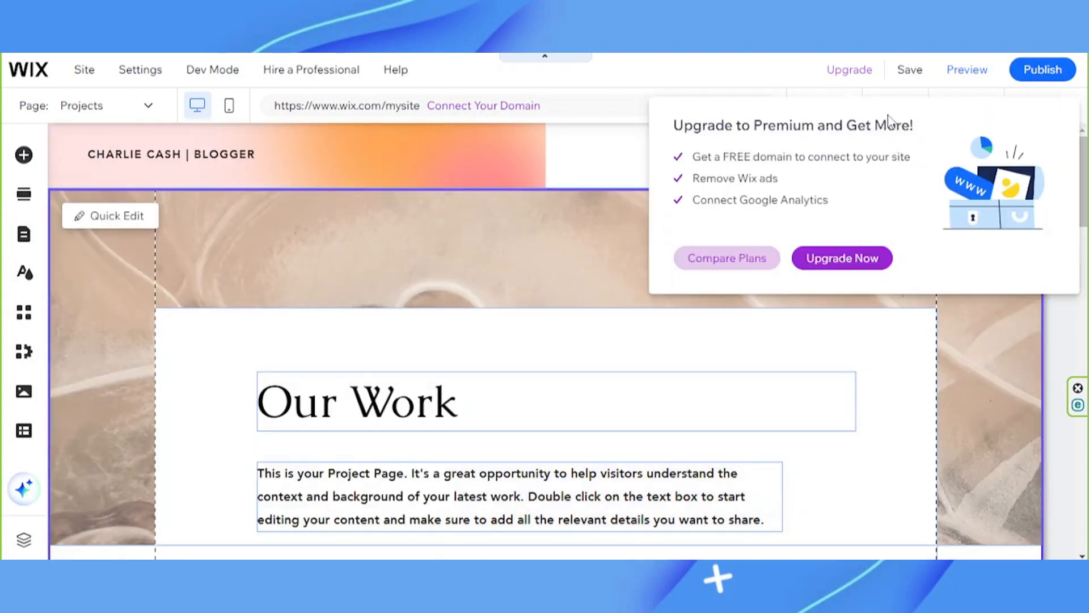
{"action": "left_click", "coordinate": [615, 251]}
{"action": "mouse_move", "coordinate": [929, 82]}
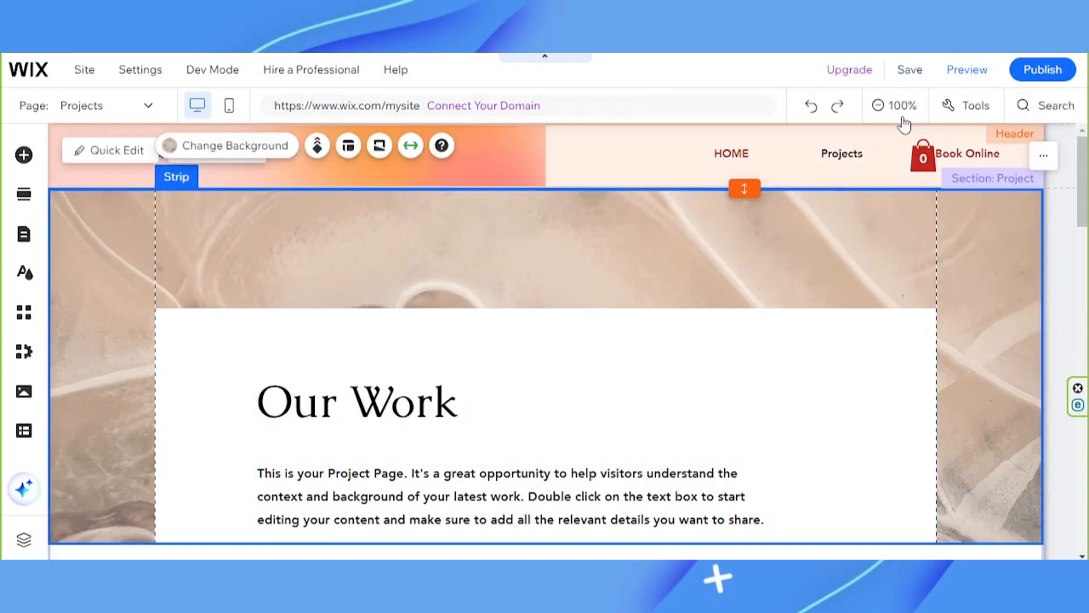
{"action": "left_click", "coordinate": [901, 106]}
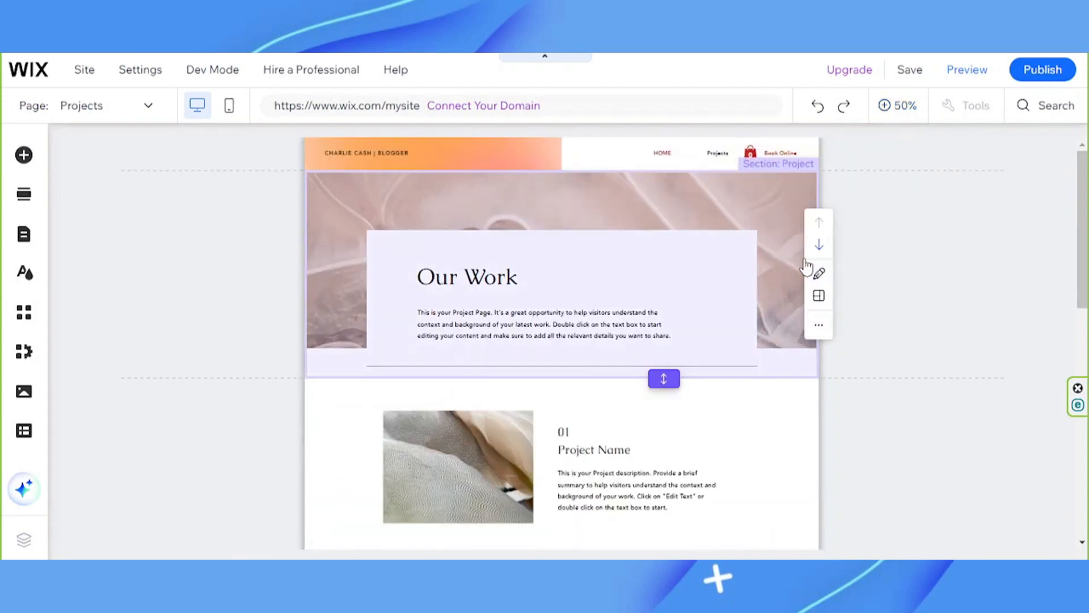
{"action": "left_click_drag", "start_coordinate": [1086, 193], "coordinate": [1088, 159]}
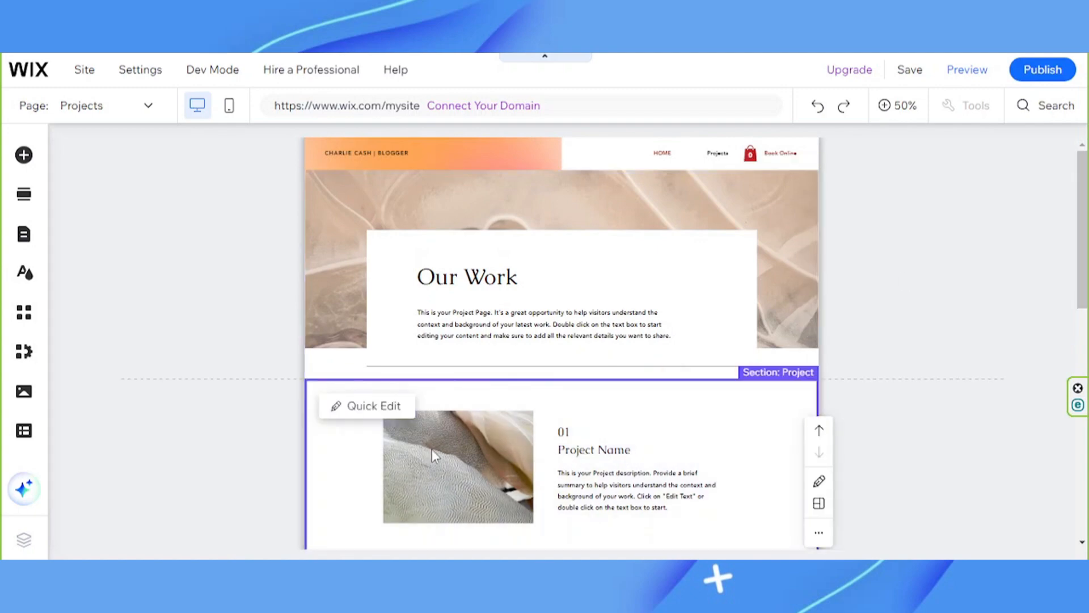
Step: Open Quick Edit for the project list section and review its background, image, title and paragraph fields
{"action": "left_click", "coordinate": [376, 405]}
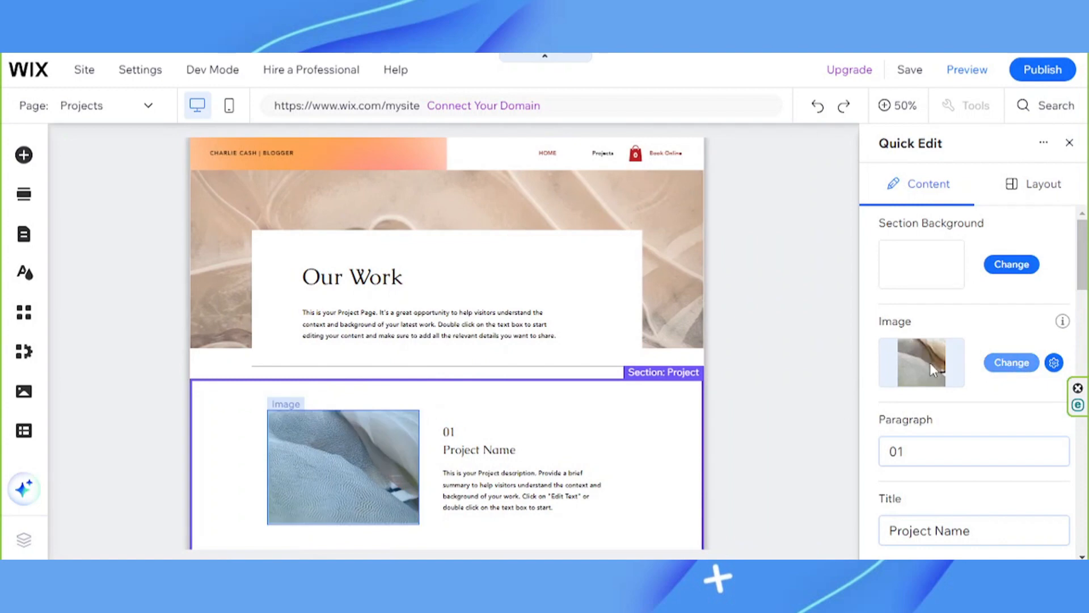
{"action": "scroll", "coordinate": [481, 369], "scroll_direction": "down", "scroll_amount": 1}
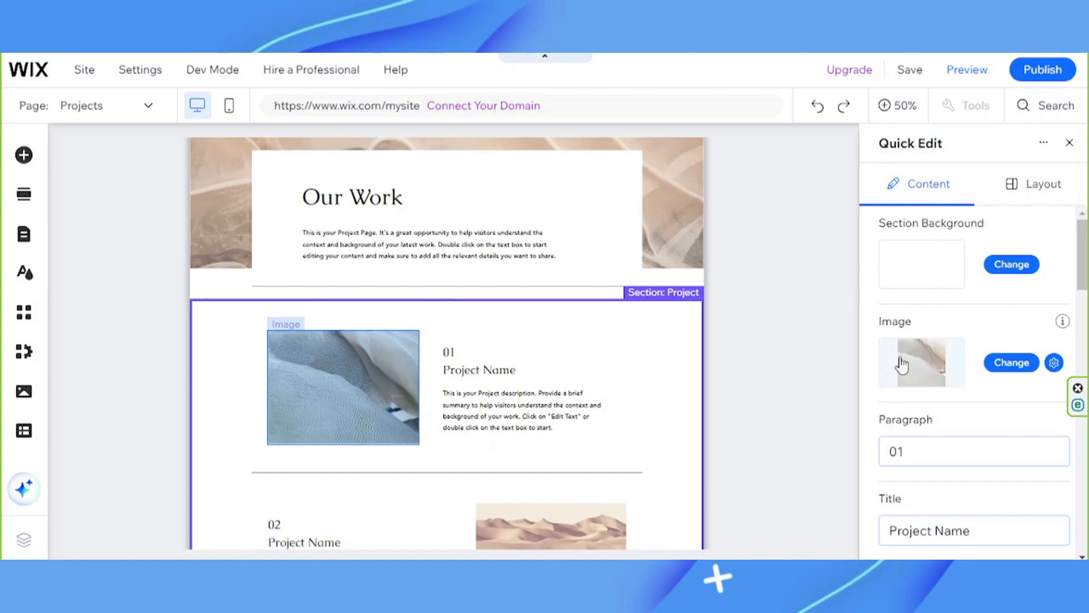
{"action": "scroll", "coordinate": [953, 439], "scroll_direction": "down", "scroll_amount": 3}
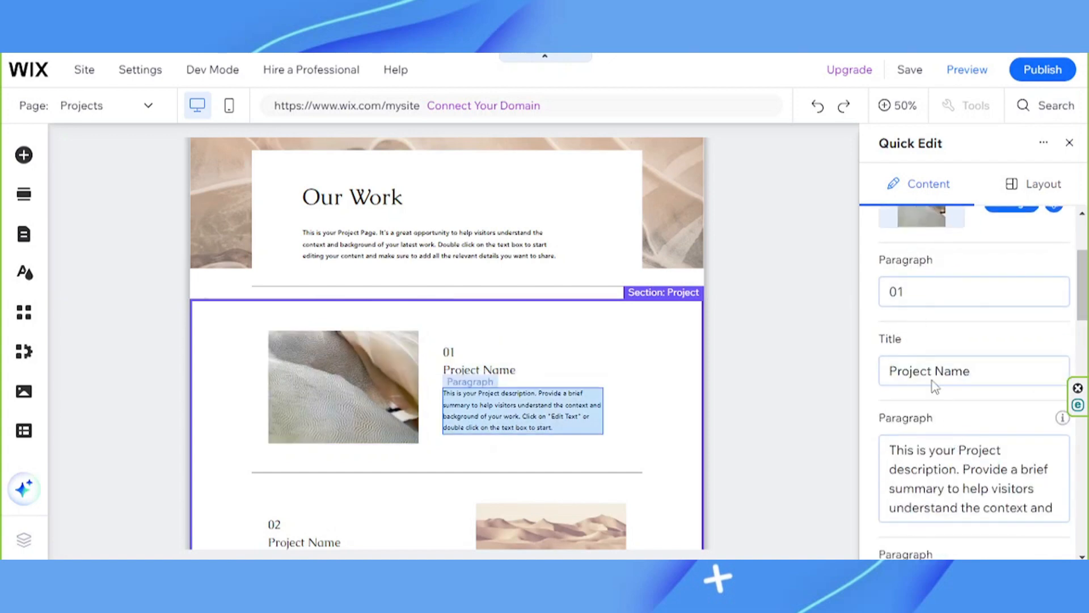
{"action": "scroll", "coordinate": [954, 408], "scroll_direction": "down", "scroll_amount": 4}
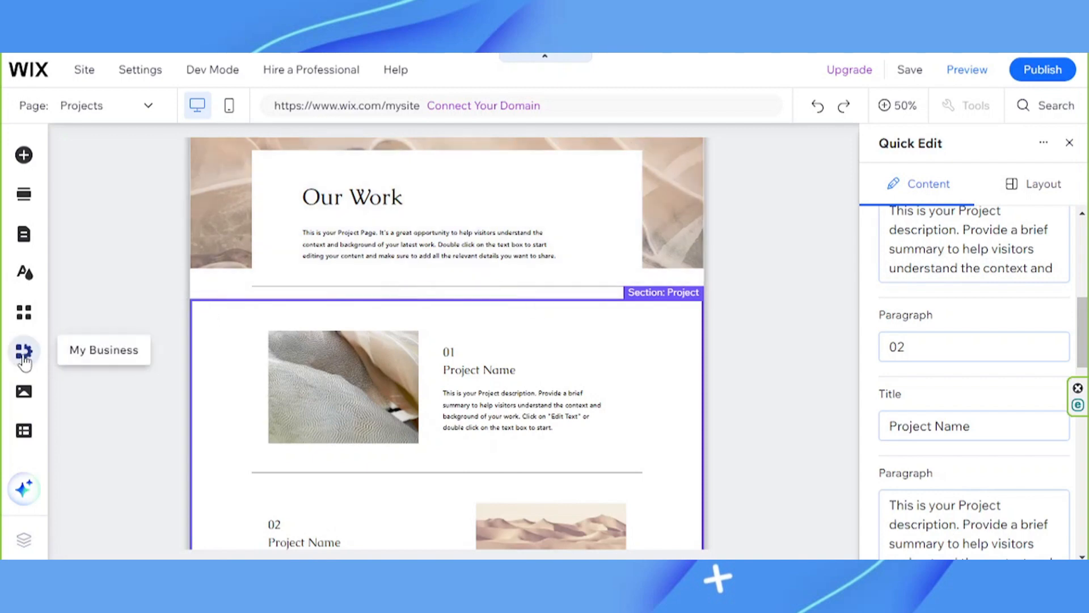
Step: Review the Wix Bookings setup tasks and service management options under My Business, and return to the Projects page
{"action": "left_click", "coordinate": [24, 353]}
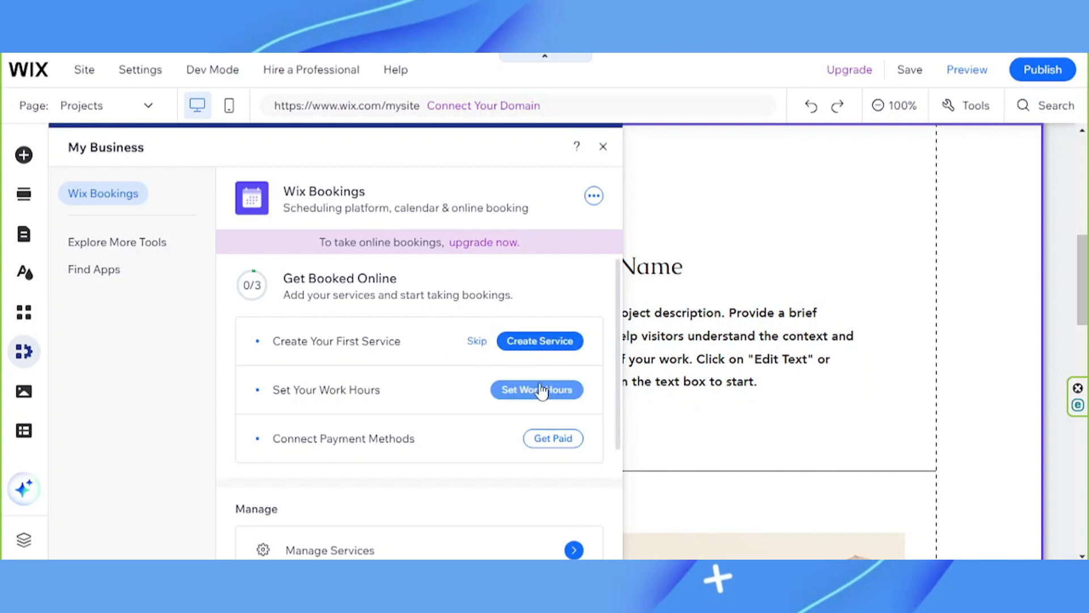
{"action": "scroll", "coordinate": [554, 431], "scroll_direction": "down", "scroll_amount": 3}
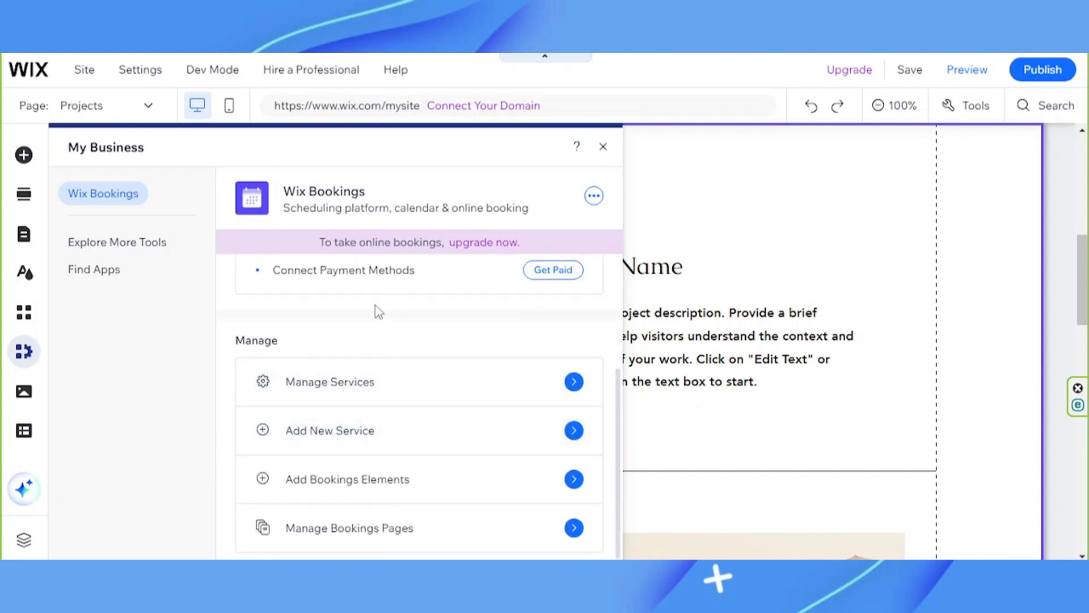
{"action": "scroll", "coordinate": [378, 312], "scroll_direction": "up", "scroll_amount": 3}
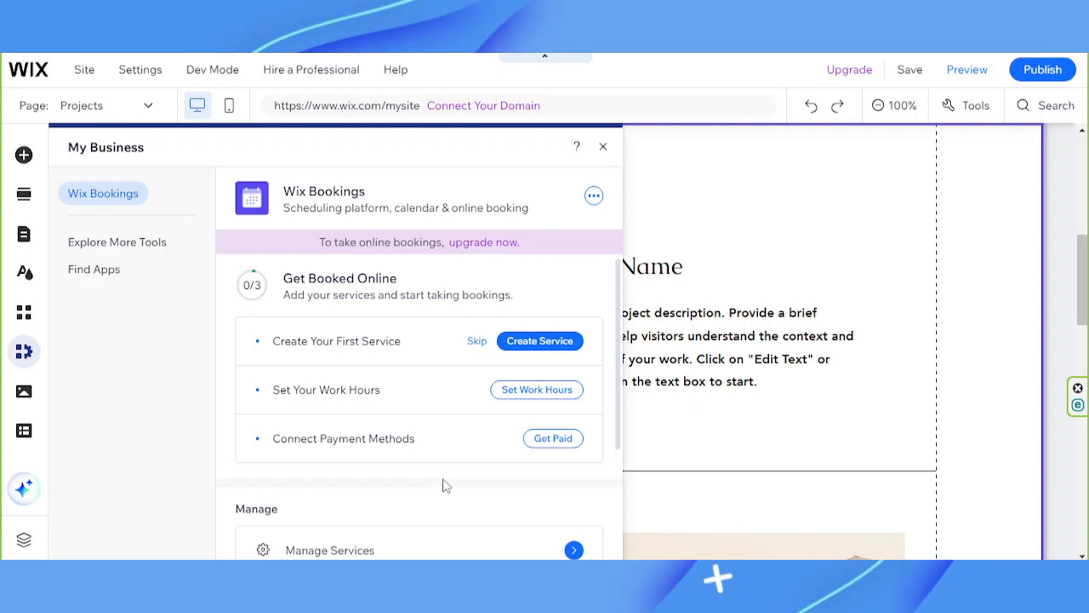
{"action": "left_click", "coordinate": [965, 480]}
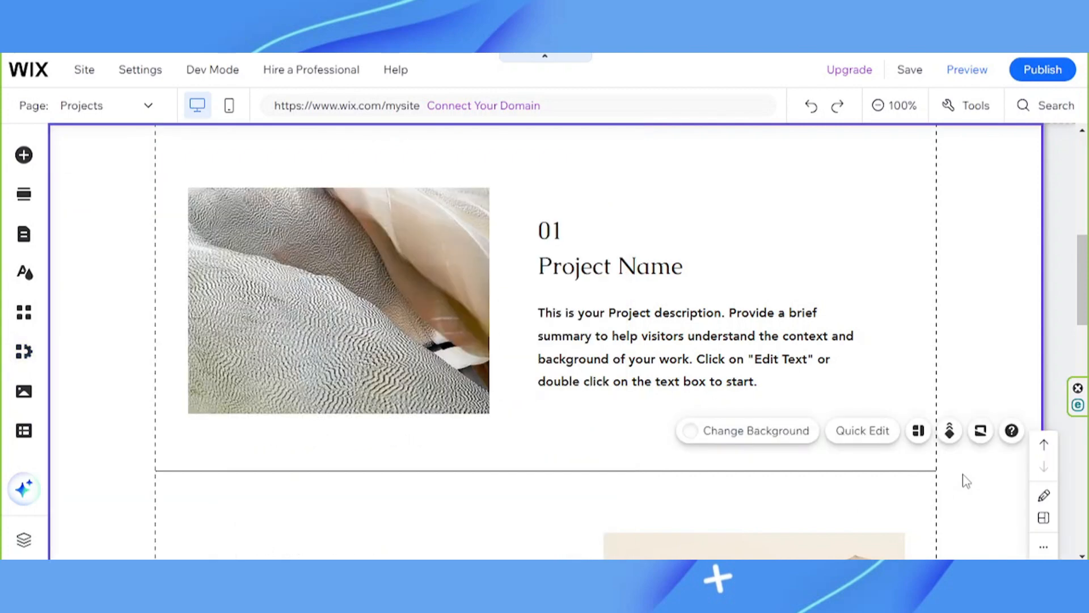